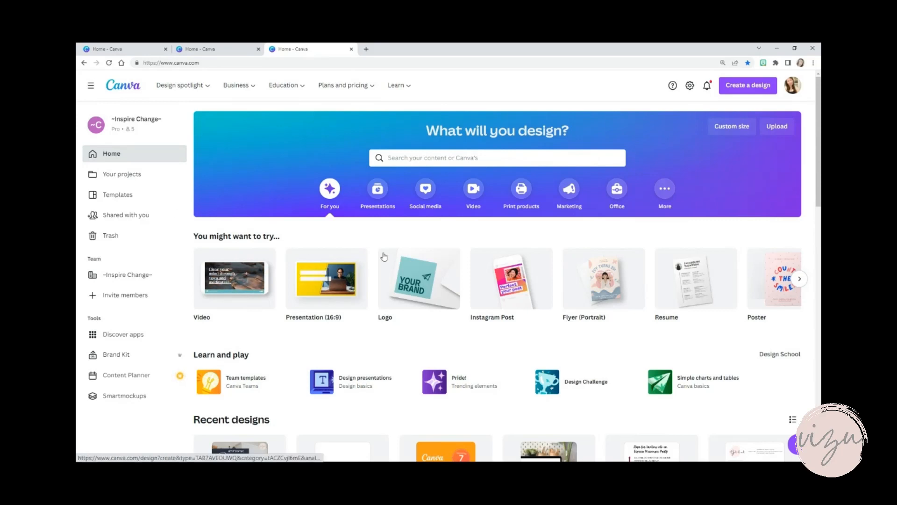
# Create a blank Instagram Post design and collapse the template browser beside the empty page
pyautogui.moveTo(568, 260)
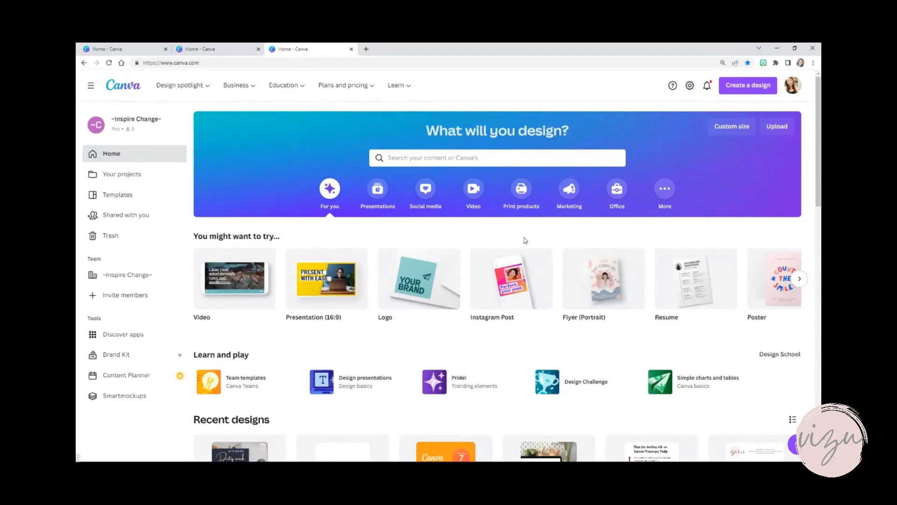
pyautogui.click(510, 284)
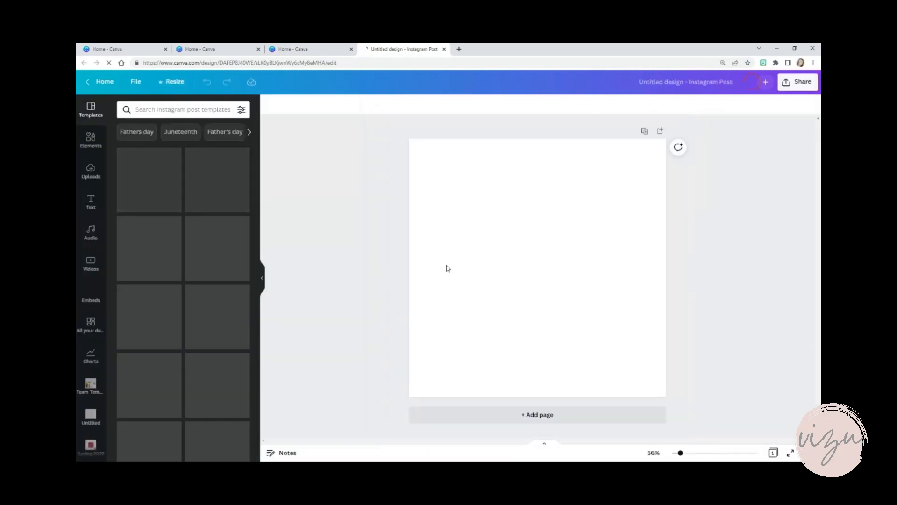
pyautogui.click(262, 278)
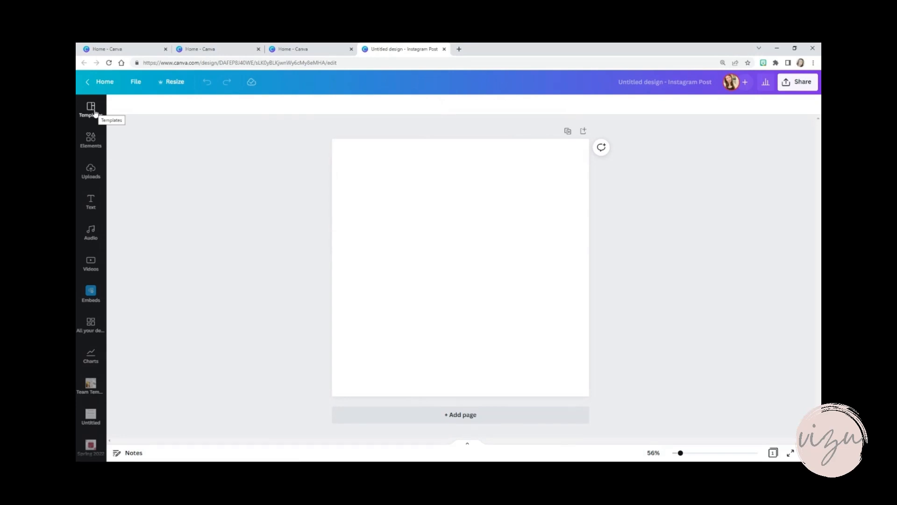
# Search the design elements for "circle"
pyautogui.click(92, 140)
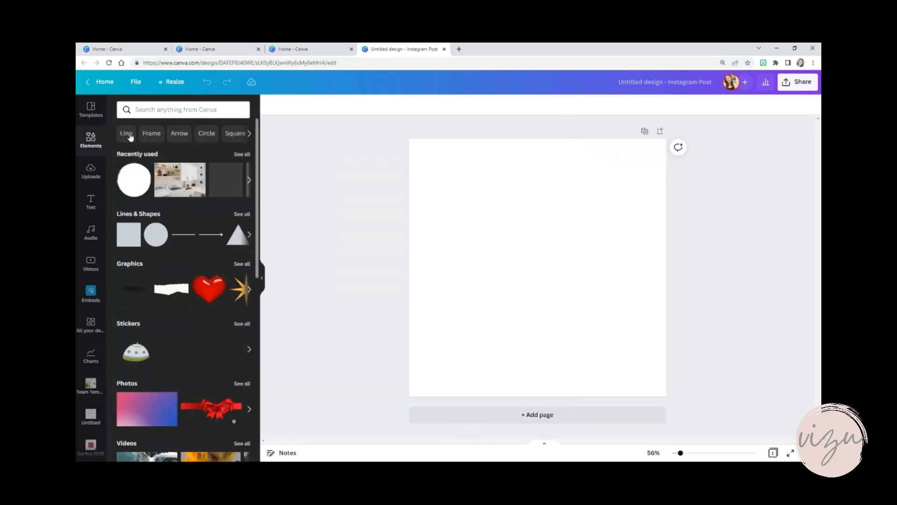
pyautogui.click(250, 134)
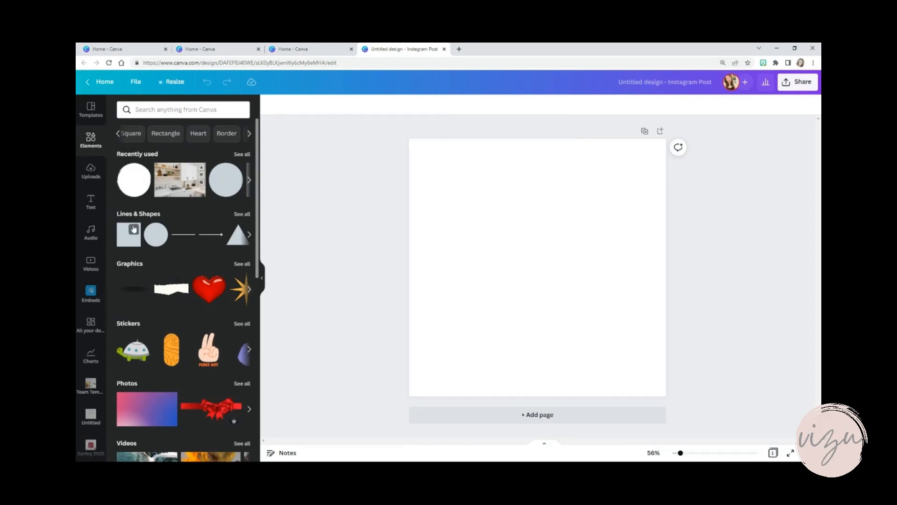
pyautogui.click(164, 111)
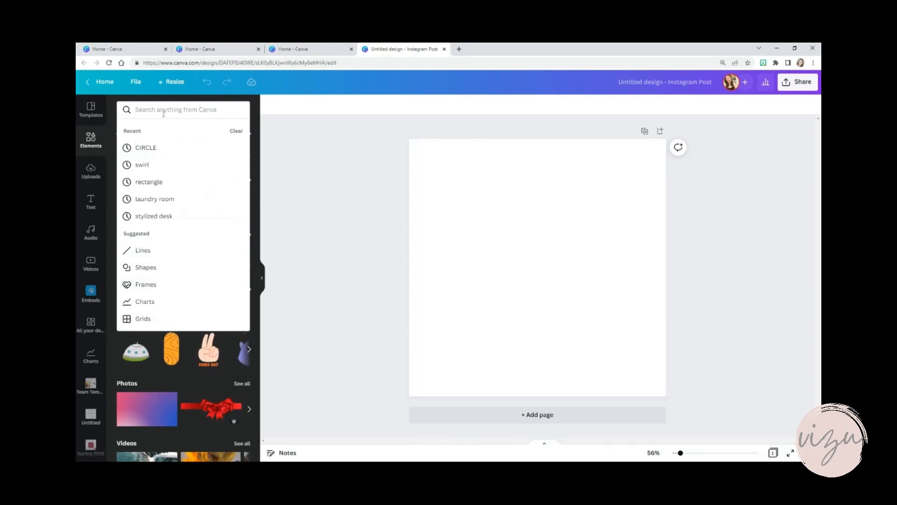
pyautogui.write('ci')
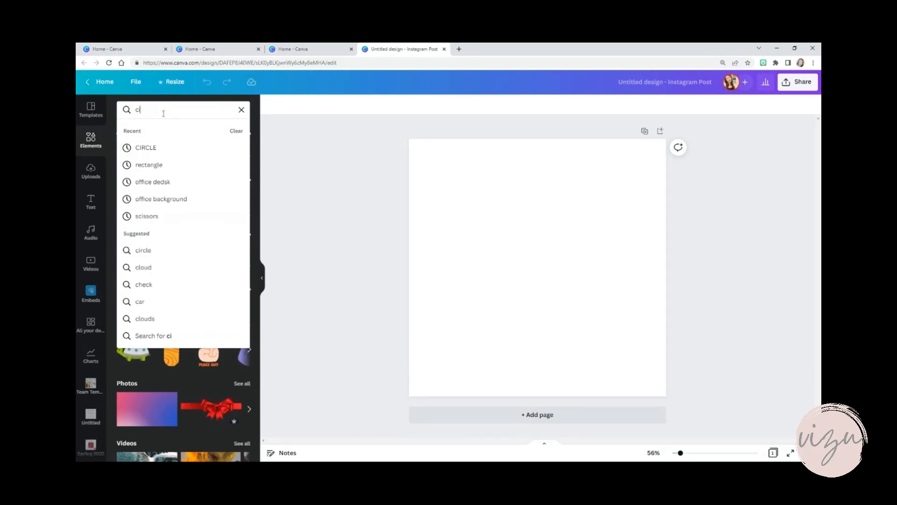
pyautogui.write('rcle')
pyautogui.press('Return')
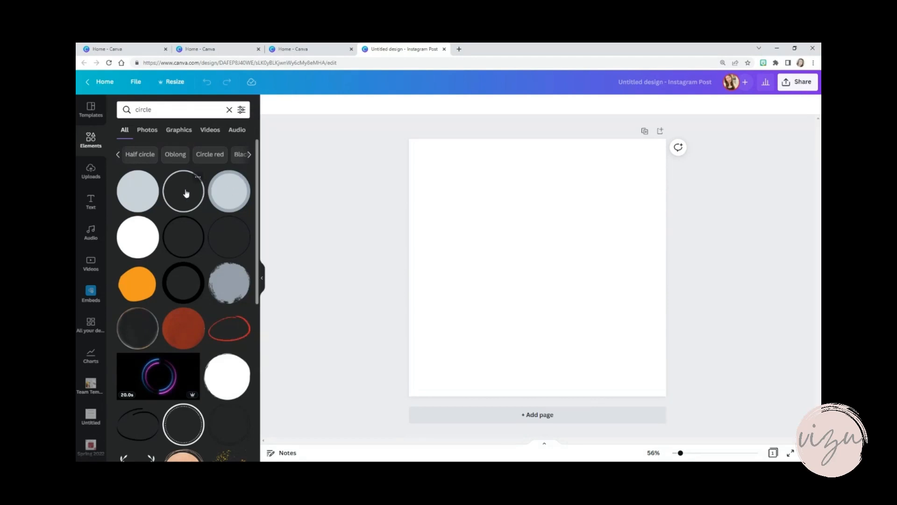
pyautogui.click(226, 284)
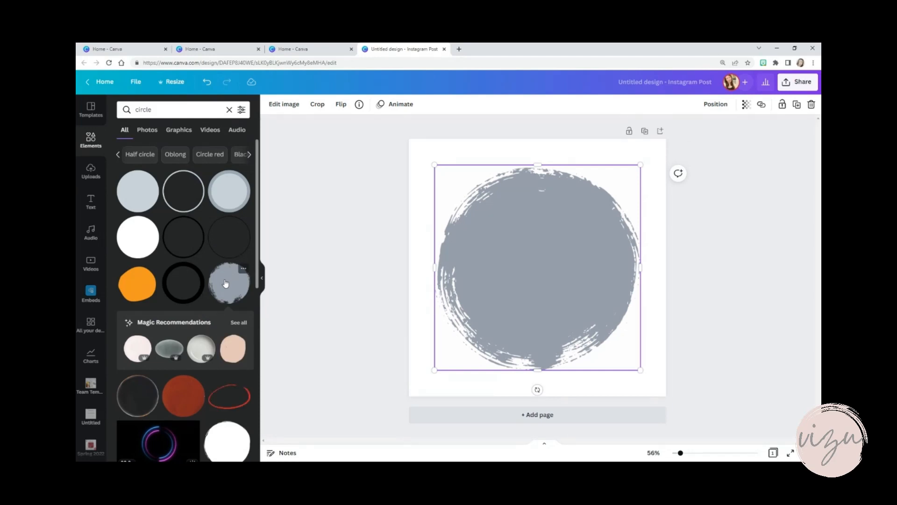
pyautogui.click(770, 290)
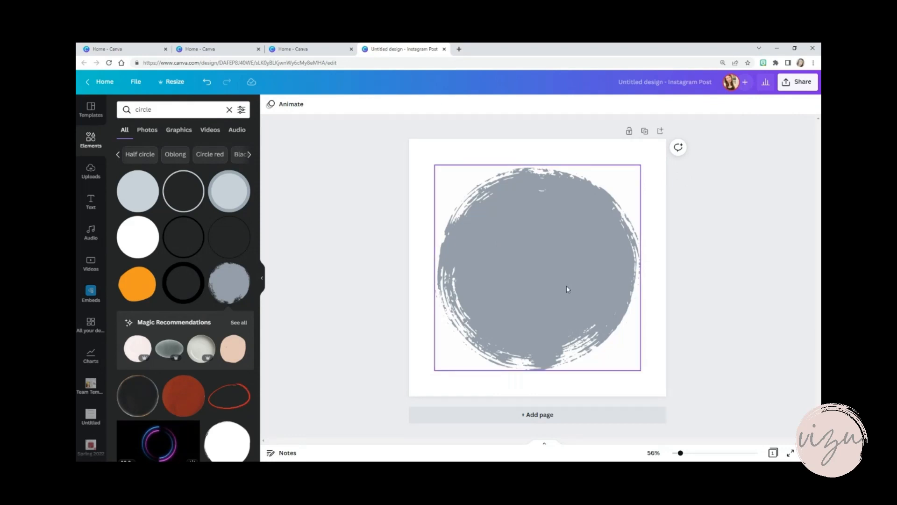
pyautogui.click(527, 248)
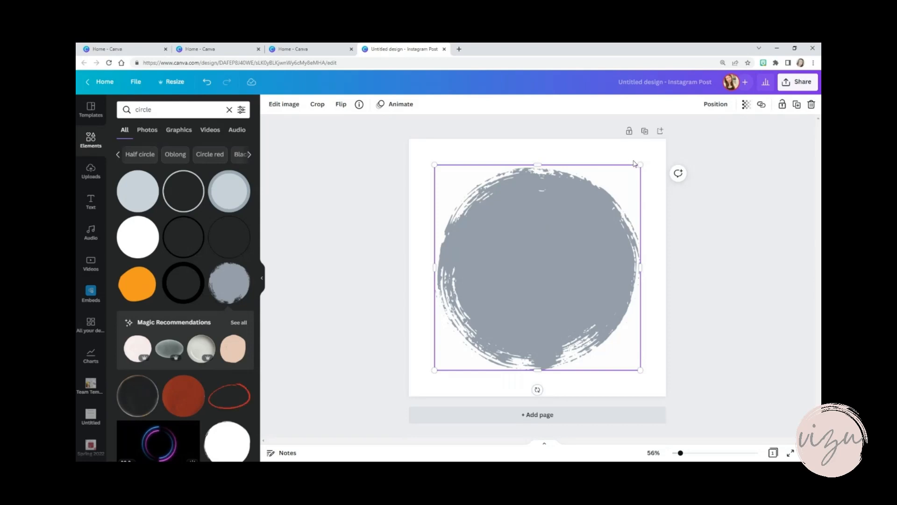
pyautogui.moveTo(640, 164)
pyautogui.mouseDown()
pyautogui.moveTo(533, 259)
pyautogui.moveTo(660, 159)
pyautogui.moveTo(638, 169)
pyautogui.mouseUp()
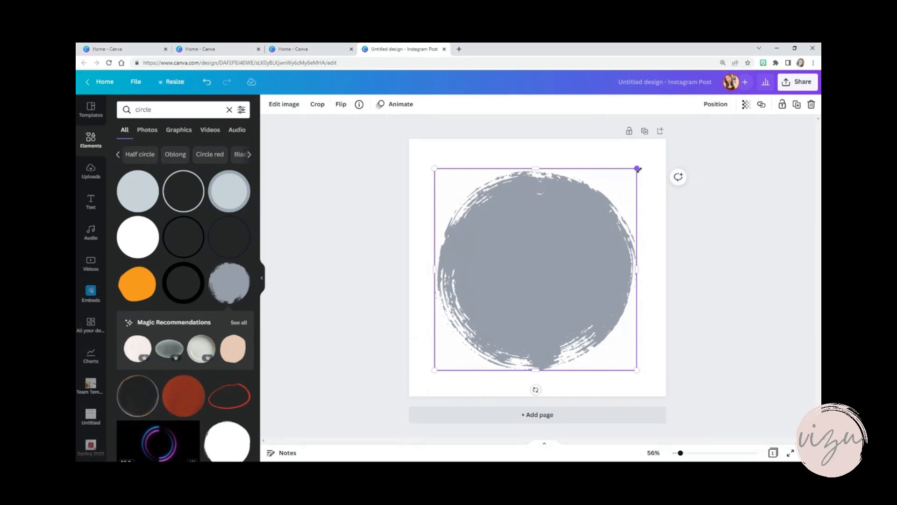
pyautogui.click(284, 106)
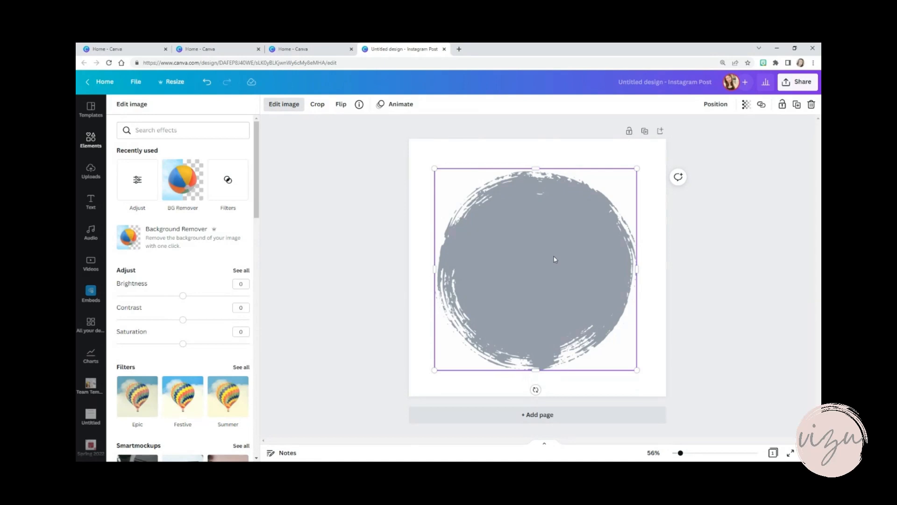
pyautogui.press('Delete')
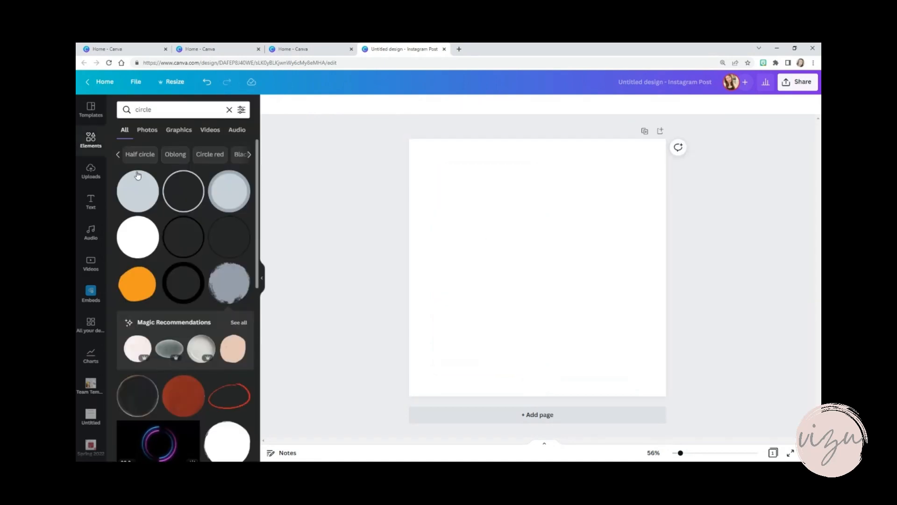
# Add the plain solid circle enlarged across most of the page and fill it with pale pink from the Room for Comfort palette
pyautogui.click(138, 193)
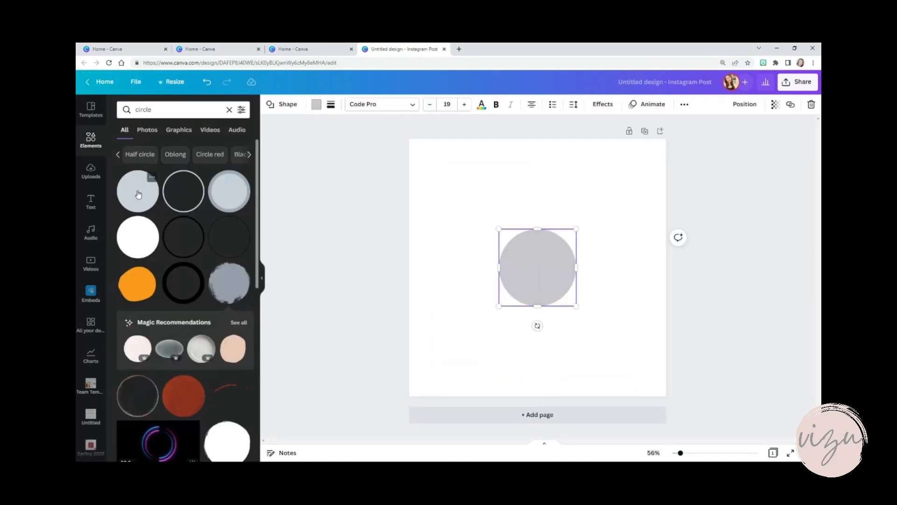
pyautogui.moveTo(499, 228); pyautogui.dragTo(421, 183)
pyautogui.moveTo(576, 305); pyautogui.dragTo(639, 386)
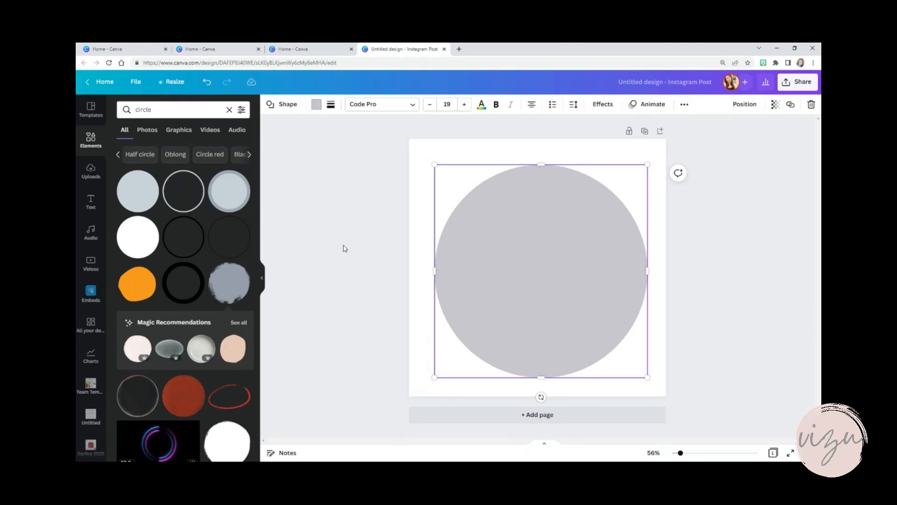
pyautogui.click(317, 108)
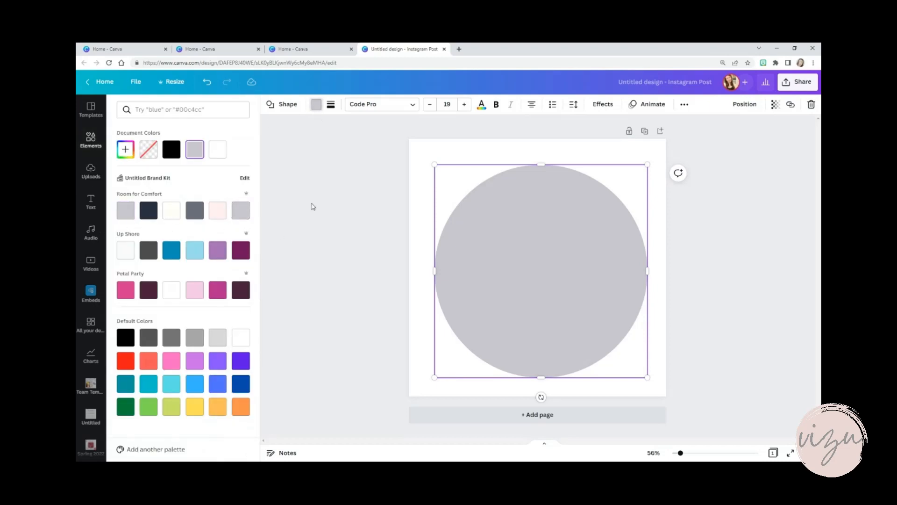
pyautogui.click(214, 212)
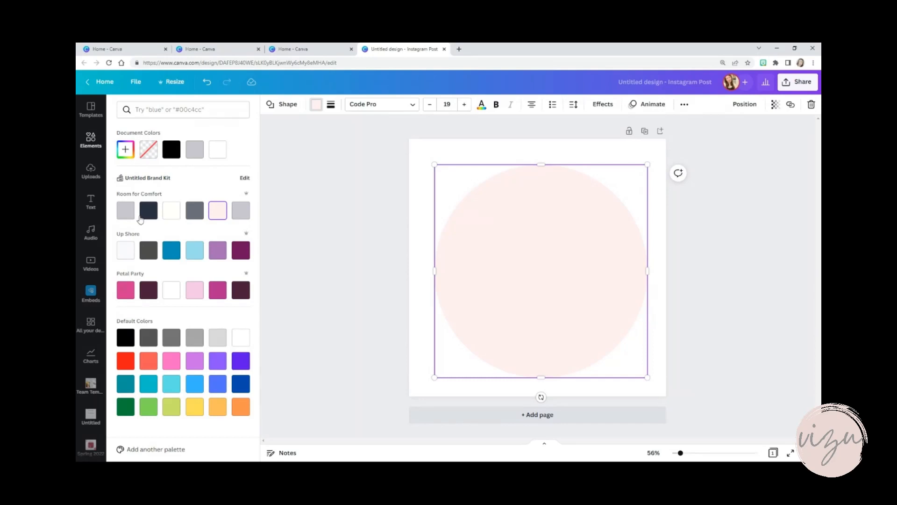
# Add a body text box to the page and move it to the middle of the pink circle
pyautogui.click(92, 202)
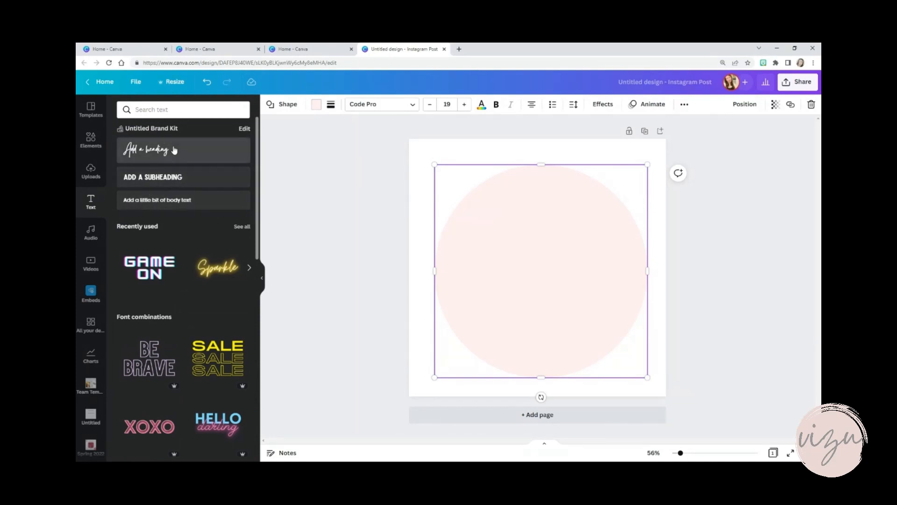
pyautogui.click(178, 201)
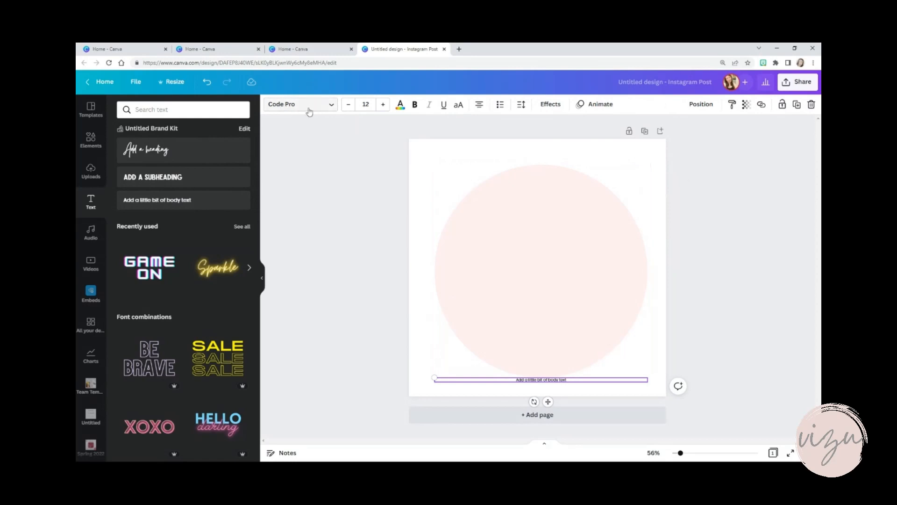
pyautogui.click(589, 389)
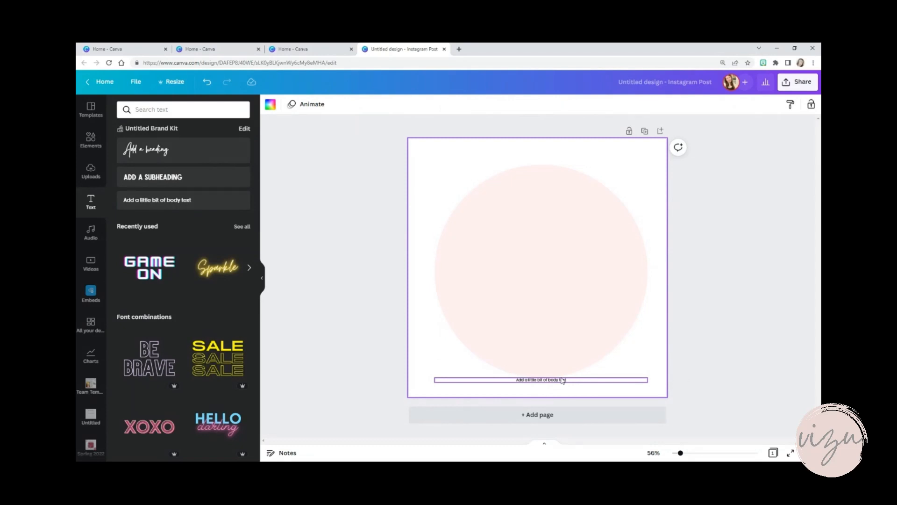
pyautogui.moveTo(562, 380); pyautogui.dragTo(565, 269)
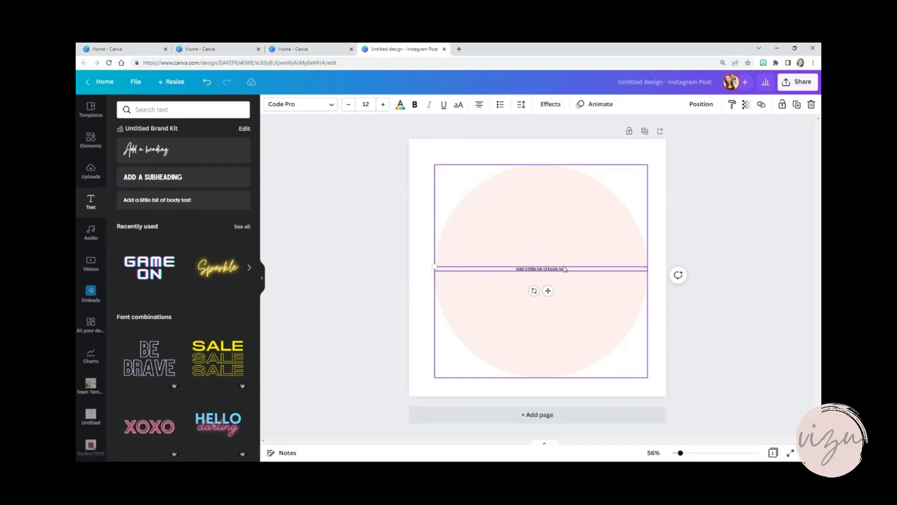
# Set the font of the body text in the circle to RoxboroughCF
pyautogui.click(563, 269)
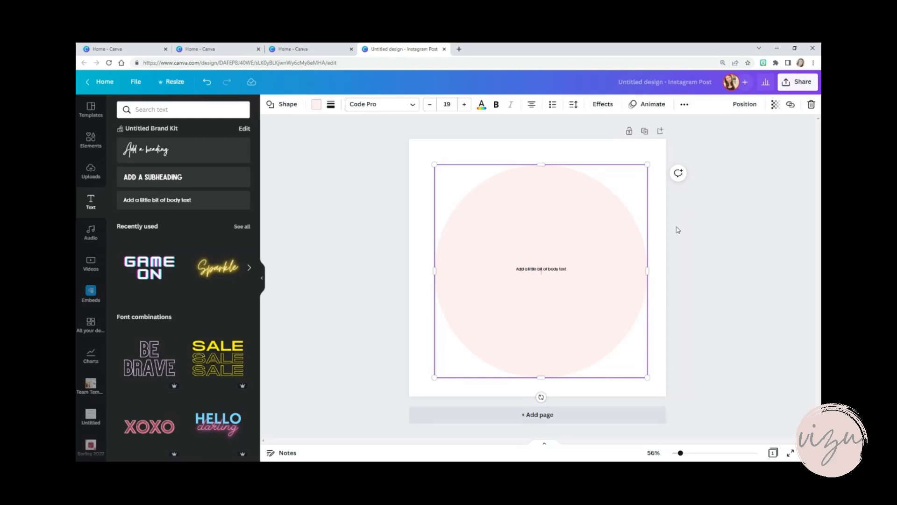
pyautogui.click(716, 270)
pyautogui.click(544, 270)
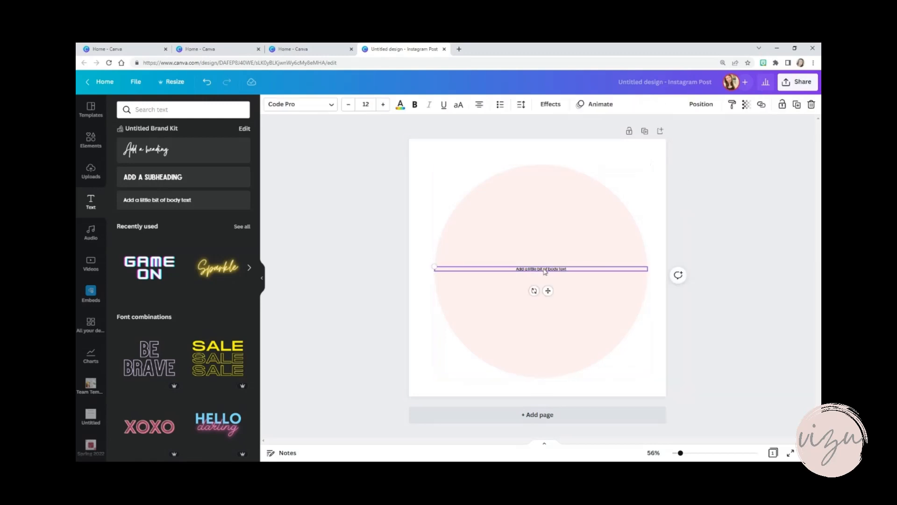
pyautogui.doubleClick(544, 270)
pyautogui.click(333, 105)
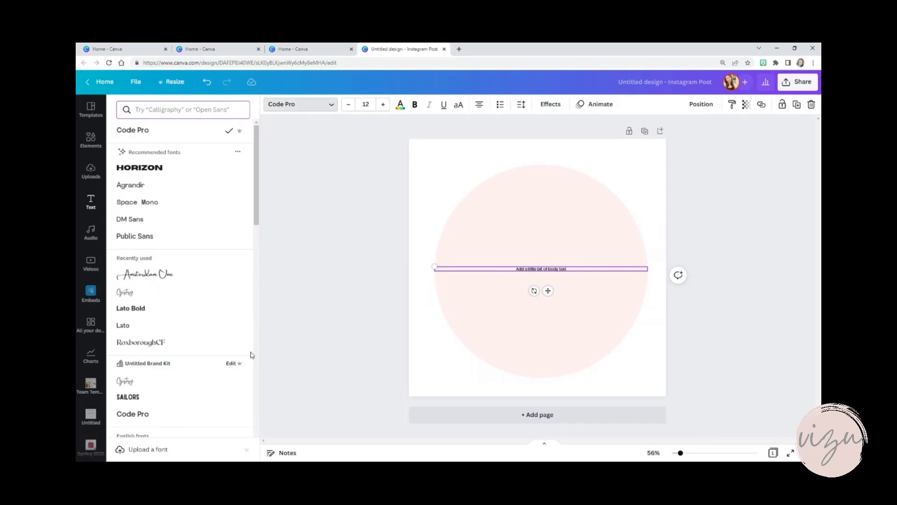
pyautogui.click(209, 345)
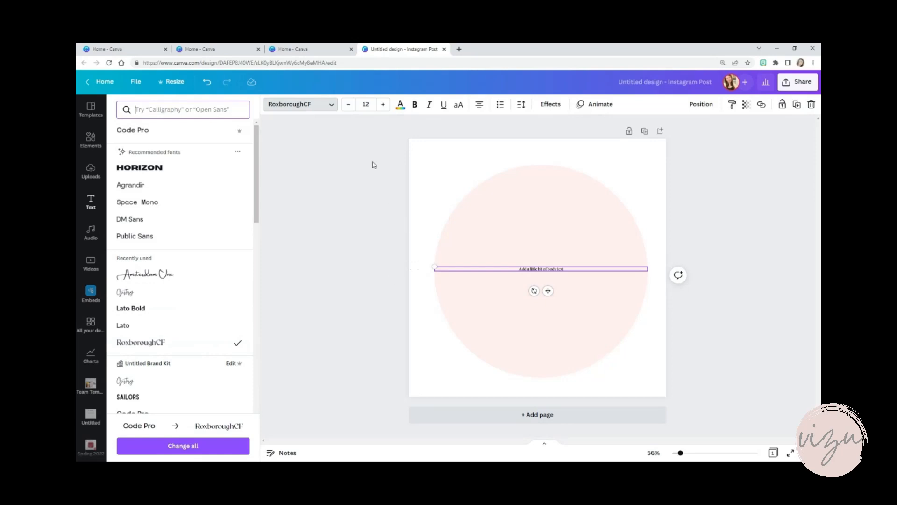
# Increase the body text's font size to 150
pyautogui.click(382, 109)
pyautogui.click(382, 109)
pyautogui.click(382, 108)
pyautogui.click(383, 108)
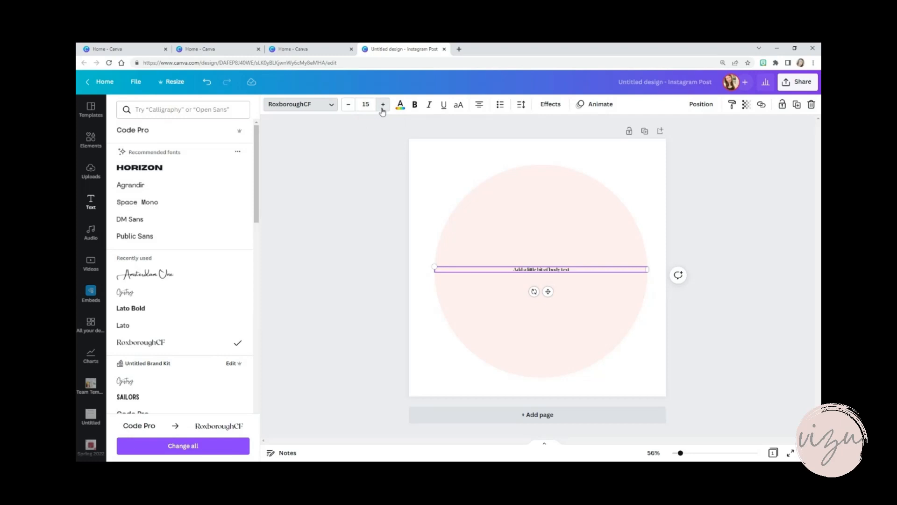
pyautogui.click(382, 108)
pyautogui.click(382, 109)
pyautogui.click(383, 108)
pyautogui.click(382, 108)
pyautogui.click(382, 108)
pyautogui.click(383, 108)
pyautogui.click(382, 109)
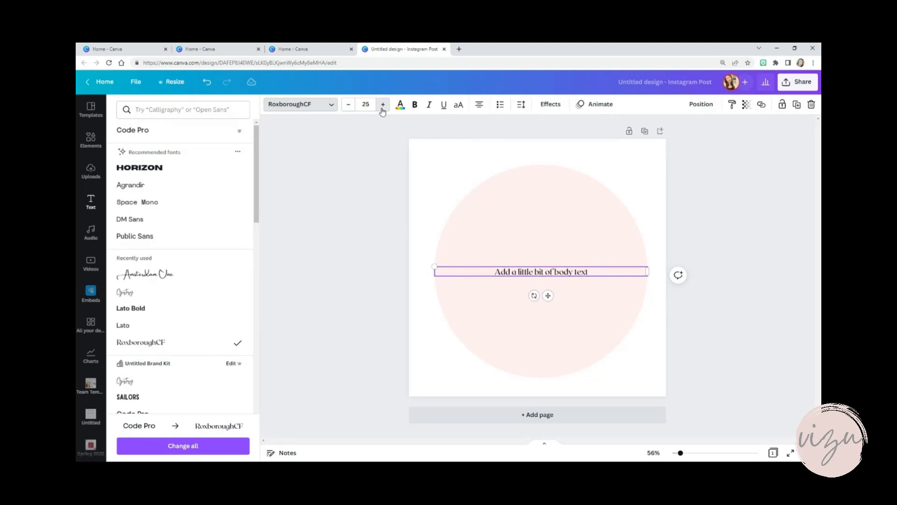
pyautogui.click(382, 109)
pyautogui.click(383, 108)
pyautogui.click(383, 108)
pyautogui.click(369, 104)
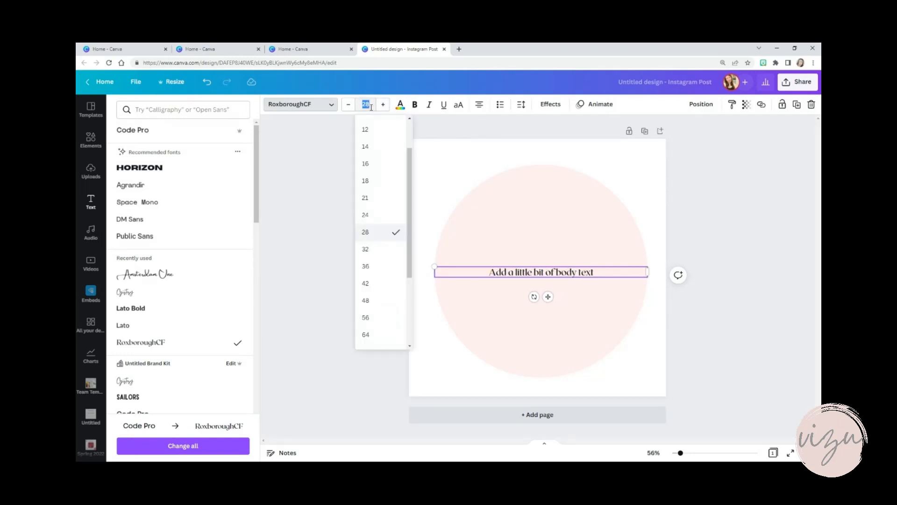
pyautogui.write('150')
pyautogui.press('Return')
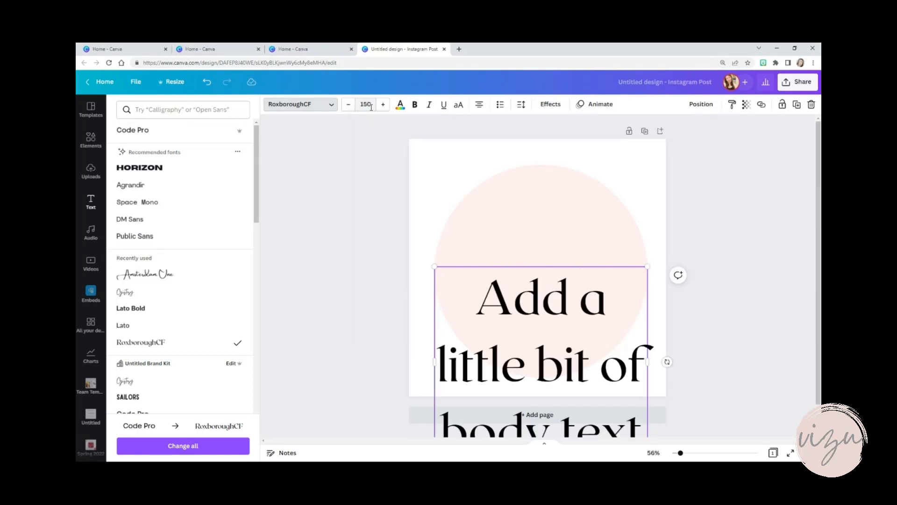
# Set the body text's font size to 75 and move the text box to the vertical centre of the page
pyautogui.moveTo(475, 288); pyautogui.dragTo(641, 407)
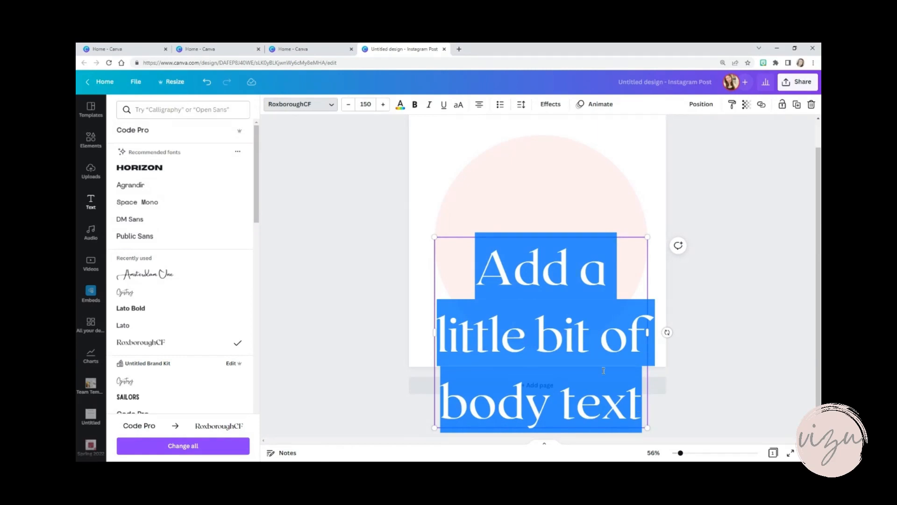
pyautogui.click(366, 104)
pyautogui.write('75')
pyautogui.press('Return')
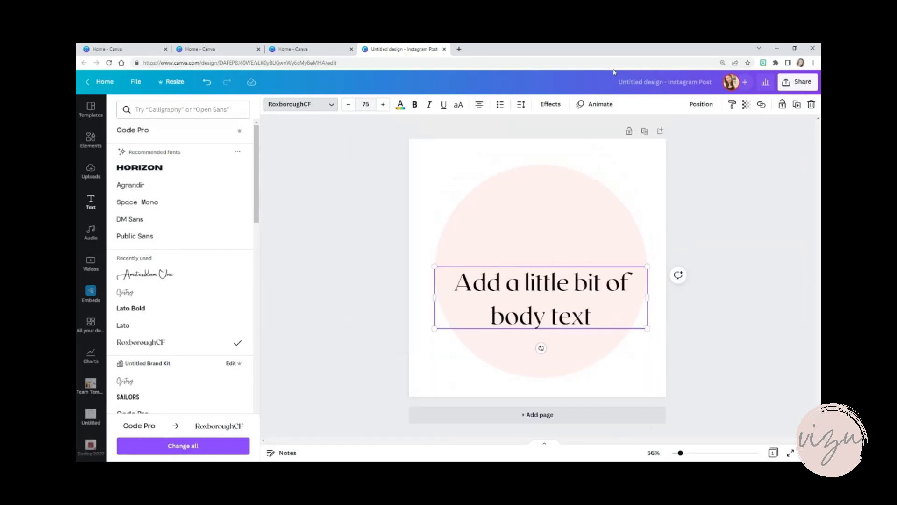
pyautogui.click(565, 288)
pyautogui.click(695, 305)
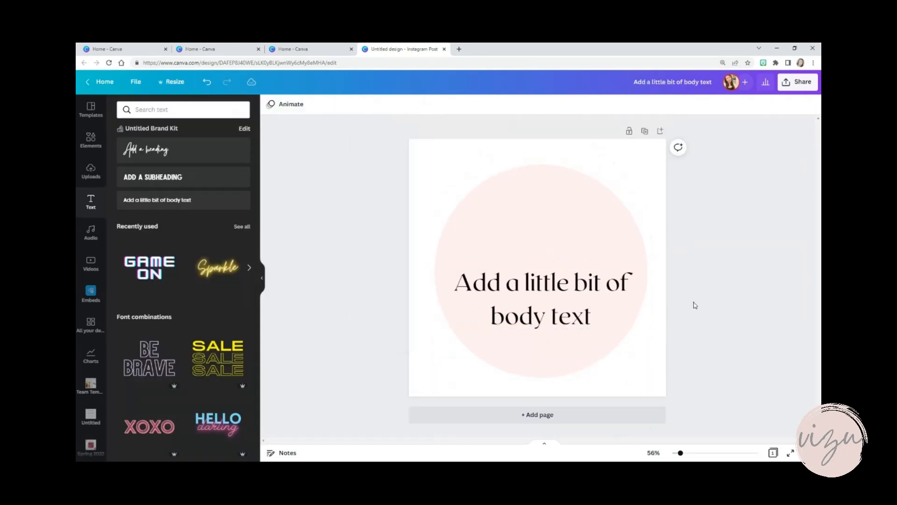
pyautogui.moveTo(576, 285); pyautogui.dragTo(575, 254)
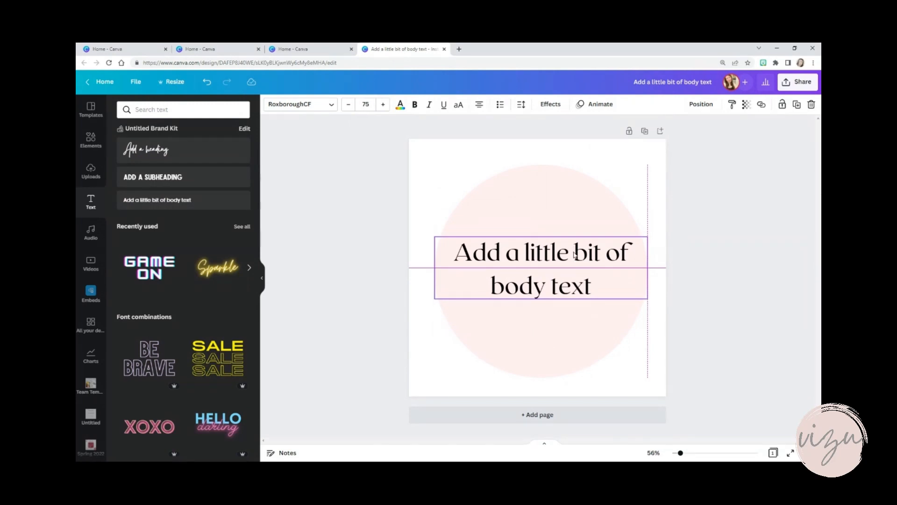
# Replace the body text with "VIZU" and move the text box down to the middle of the pink circle
pyautogui.doubleClick(574, 253)
pyautogui.write('VIS')
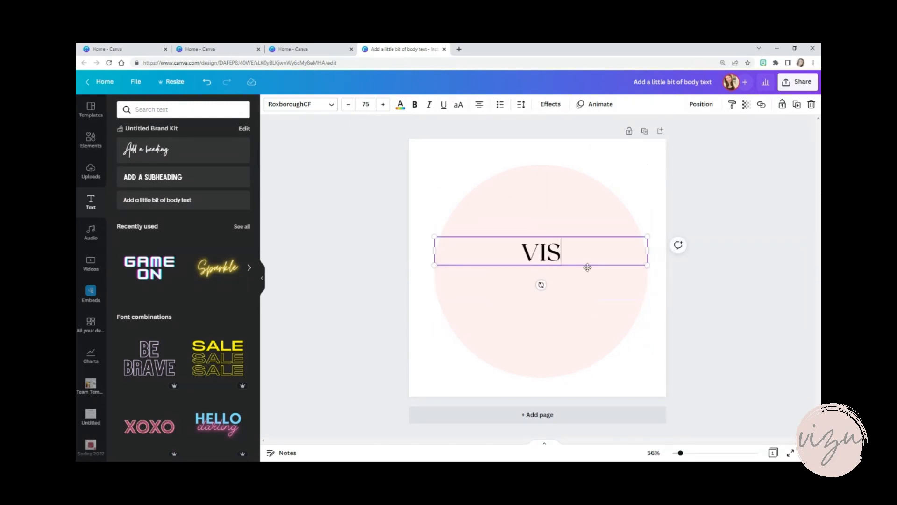
pyautogui.press('BackSpace')
pyautogui.write('ZU')
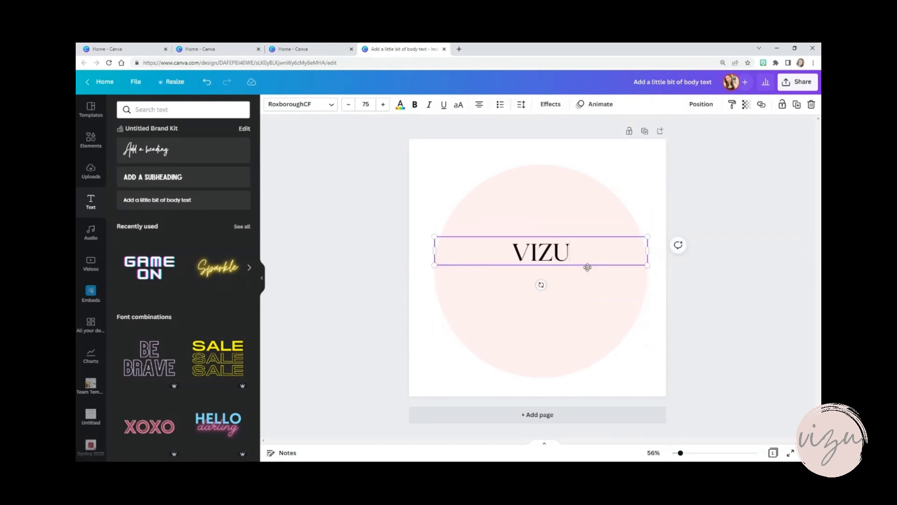
pyautogui.click(777, 313)
pyautogui.moveTo(570, 261); pyautogui.dragTo(560, 279)
pyautogui.click(720, 244)
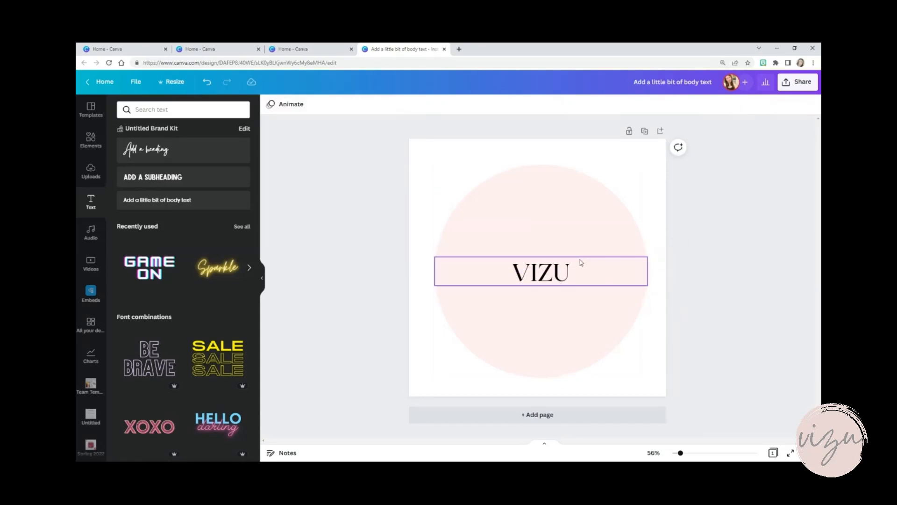
pyautogui.click(547, 276)
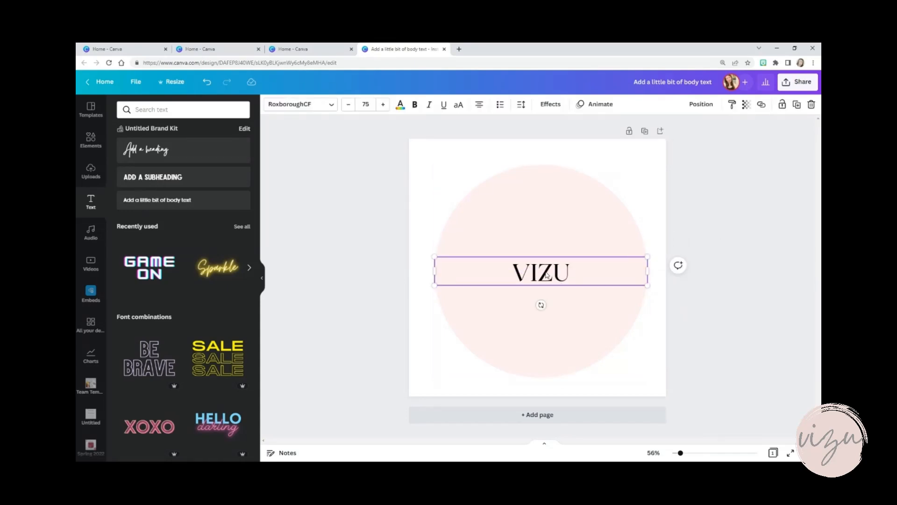
pyautogui.doubleClick(584, 272)
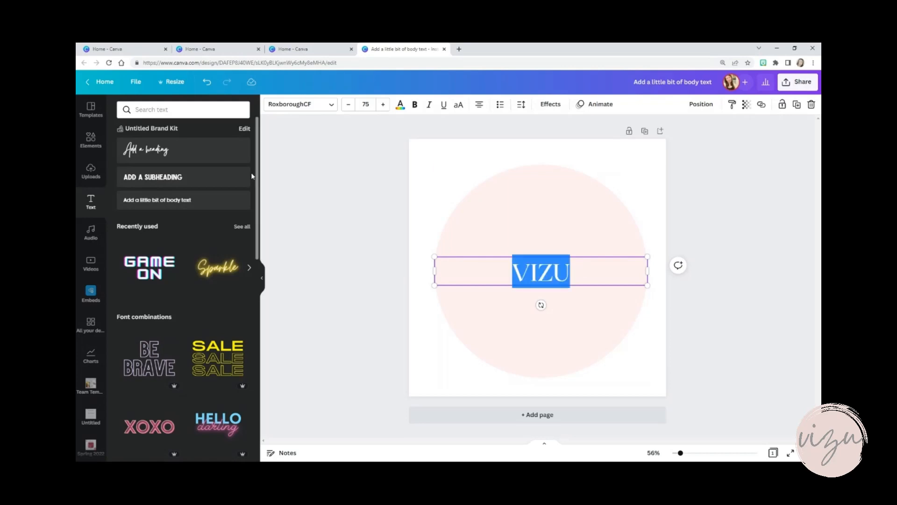
pyautogui.click(157, 155)
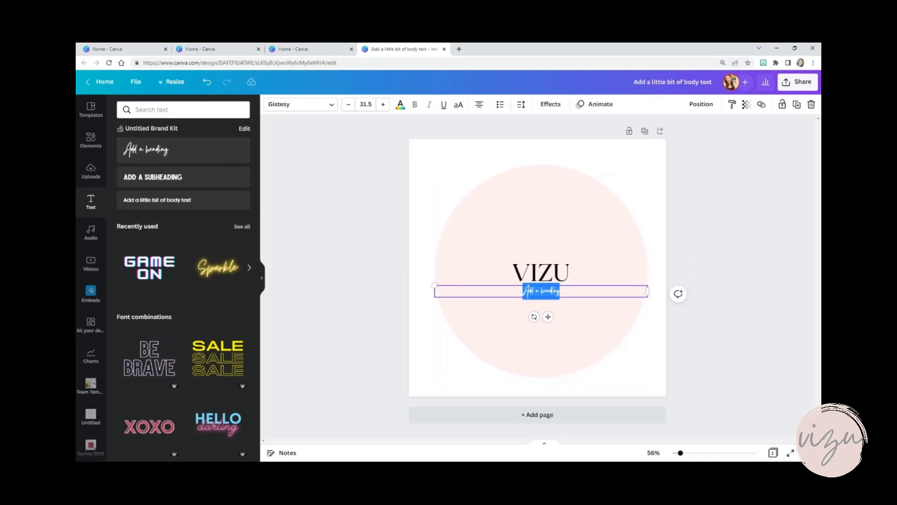
pyautogui.click(743, 242)
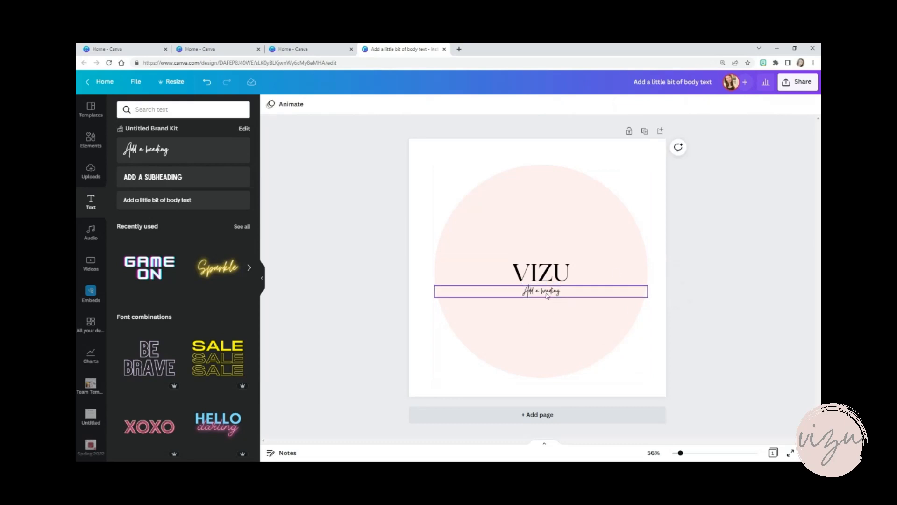
pyautogui.click(541, 294)
pyautogui.press('Delete')
# Search the fonts for "gi" and set the VIZU text's font to Gistesy
pyautogui.click(538, 278)
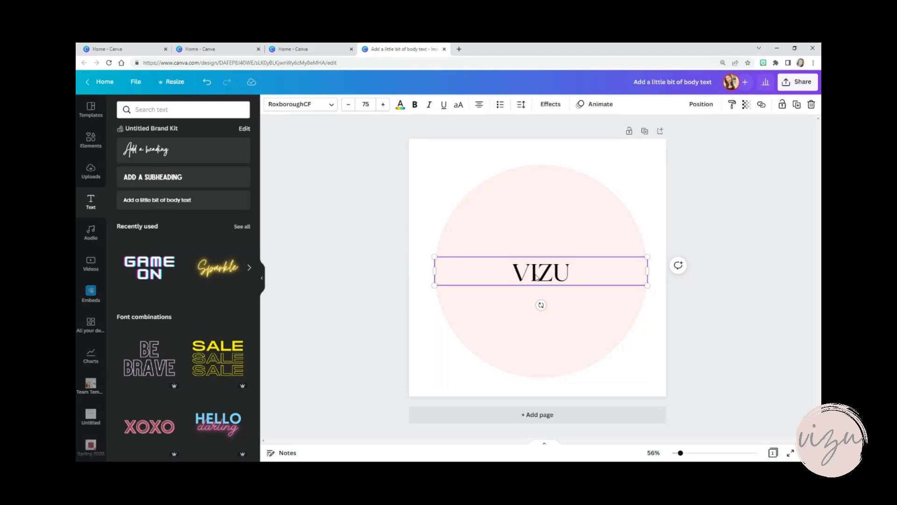
pyautogui.doubleClick(538, 277)
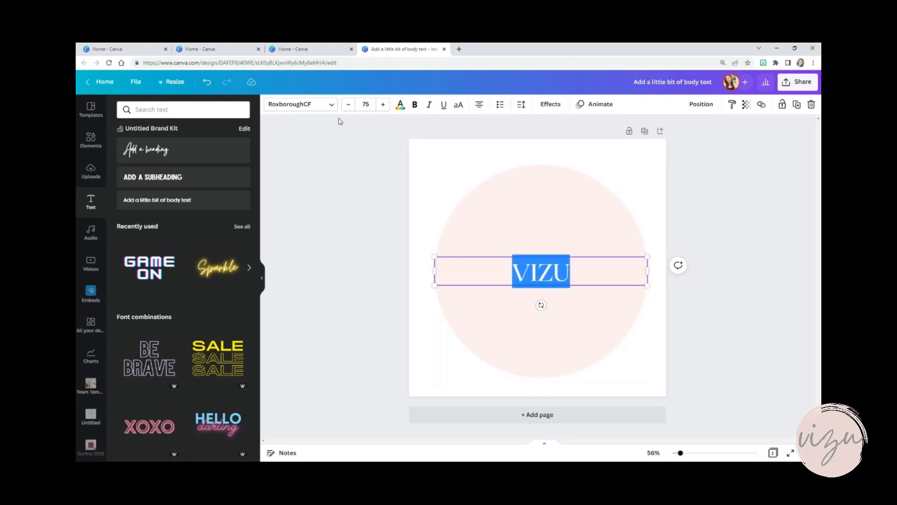
pyautogui.click(332, 106)
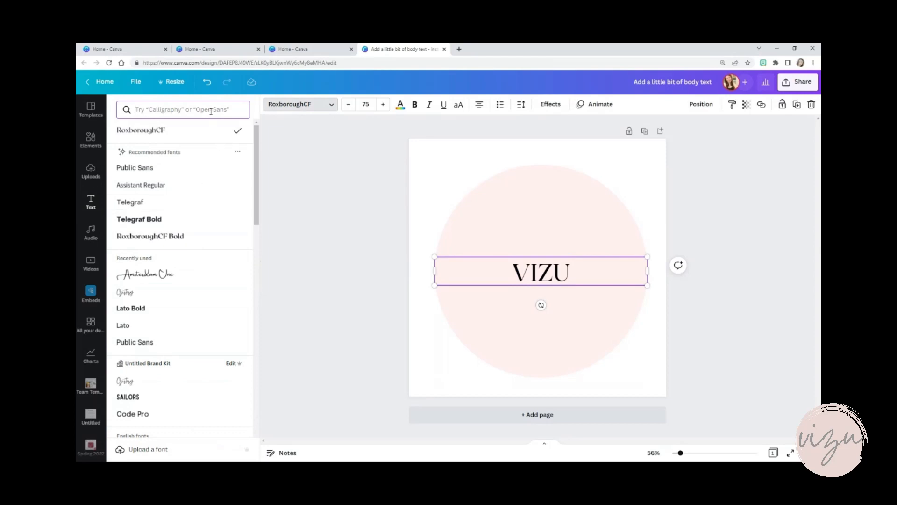
pyautogui.write('gi')
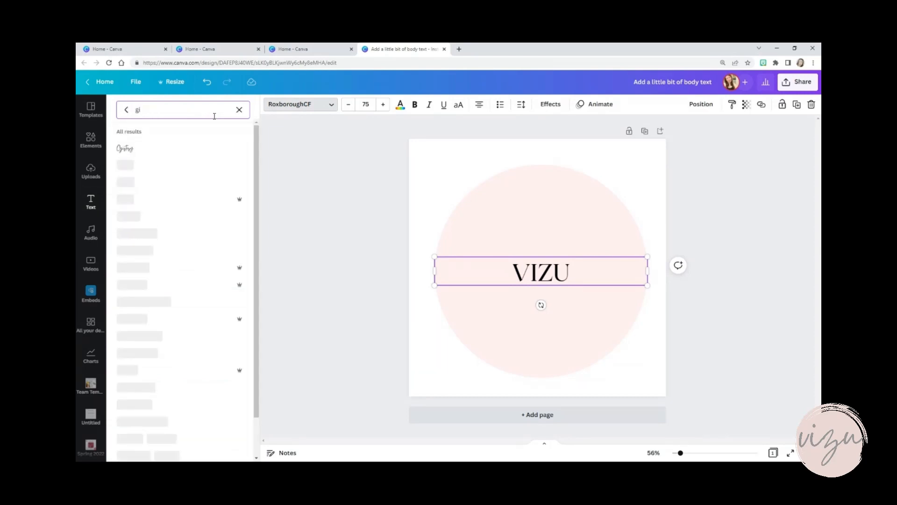
pyautogui.click(125, 149)
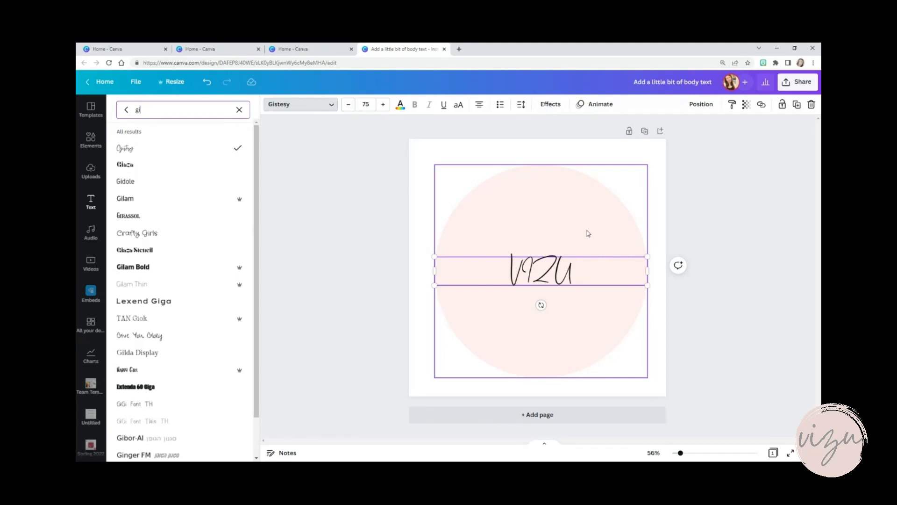
# Select the whole VIZU text and open its text effects options
pyautogui.click(506, 268)
pyautogui.moveTo(506, 268); pyautogui.dragTo(599, 270)
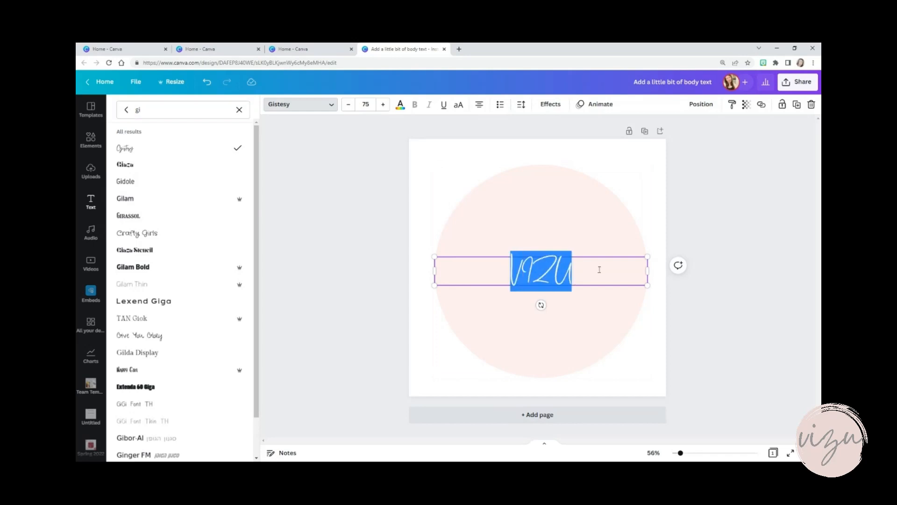
pyautogui.click(552, 107)
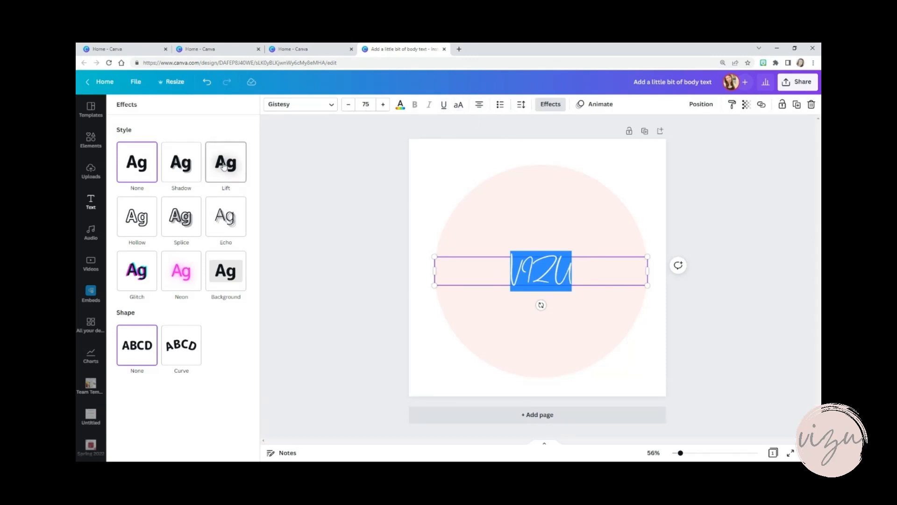
# Browse the Handwriting fonts and set the VIZU text's font to Apricots
pyautogui.click(313, 109)
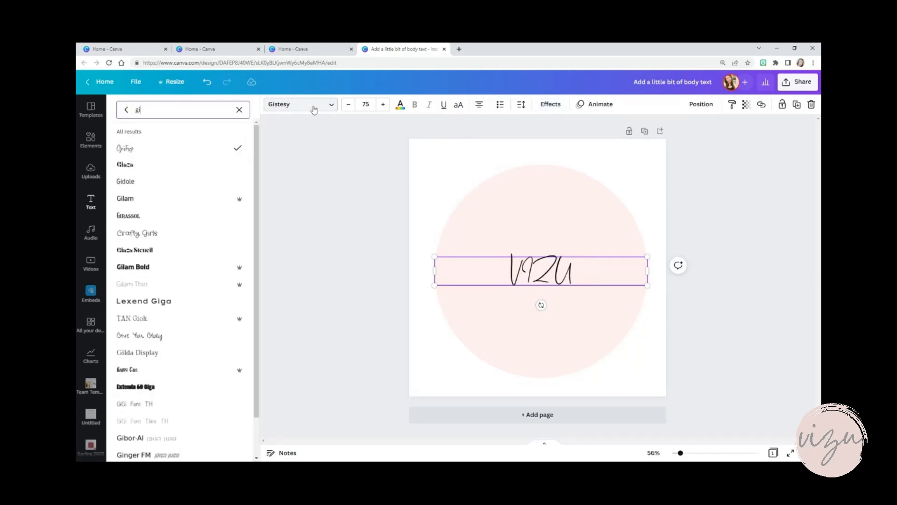
pyautogui.click(239, 109)
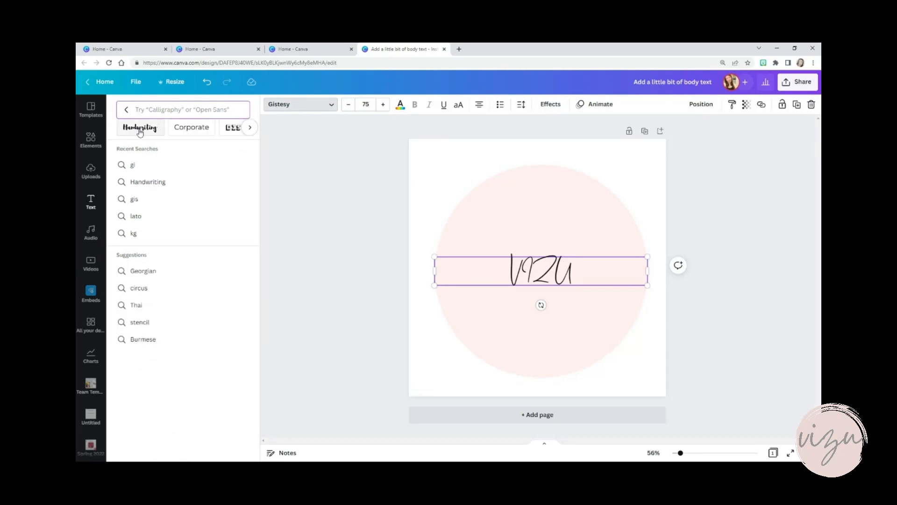
pyautogui.click(139, 133)
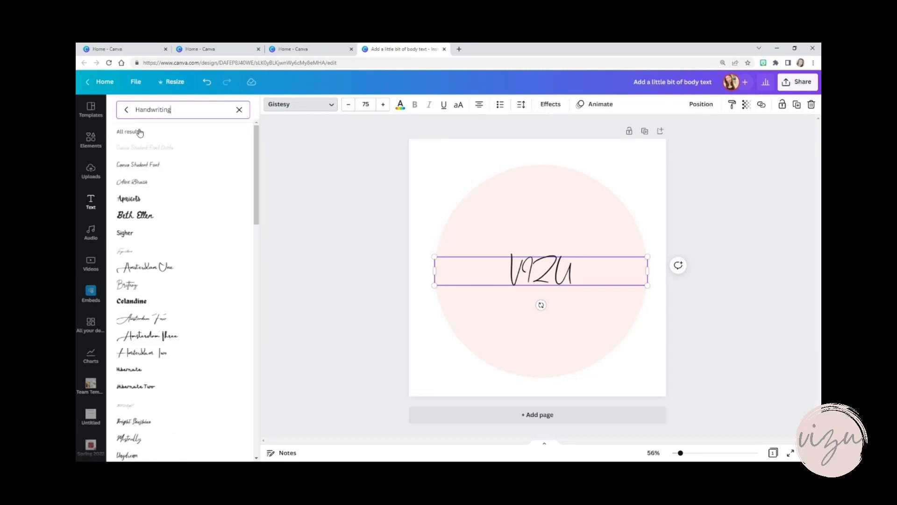
pyautogui.click(130, 199)
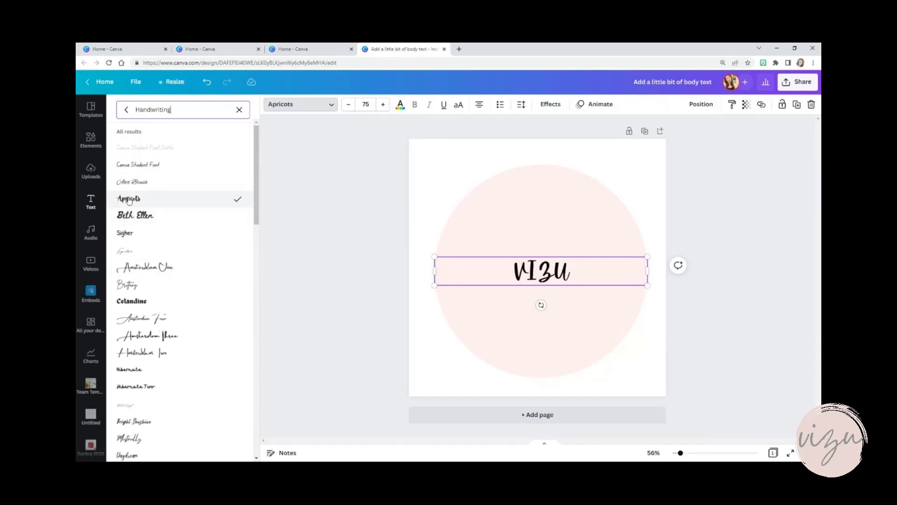
# Replace the wording in the circle's text box with "Vizu" in mixed case
pyautogui.click(555, 270)
pyautogui.moveTo(586, 267); pyautogui.dragTo(494, 270)
pyautogui.write('Vizu')
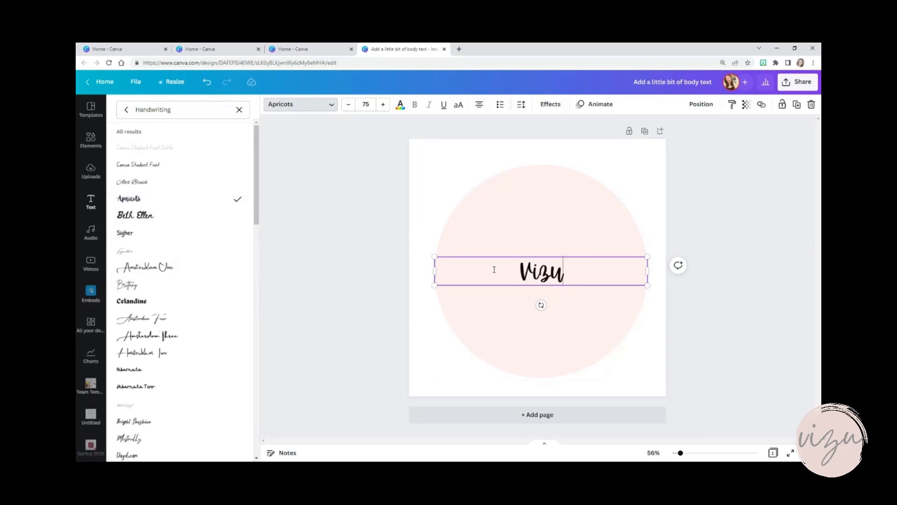
# Try uppercase on the whole Vizu text and switch it back off
pyautogui.hotkey('ctrl', 'a')
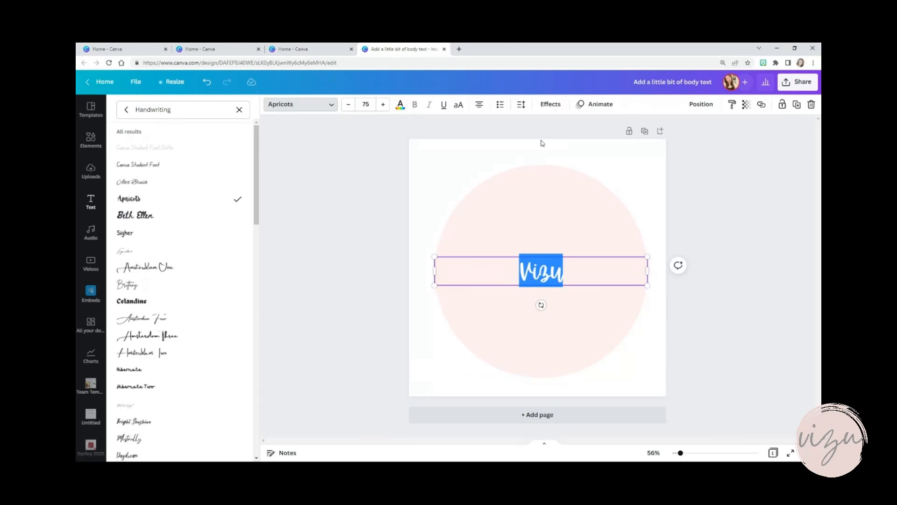
pyautogui.click(459, 108)
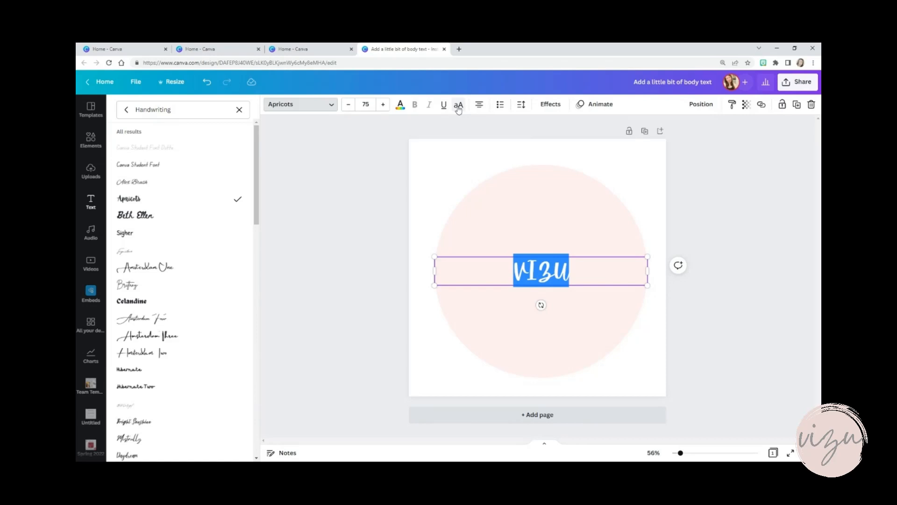
pyautogui.click(459, 108)
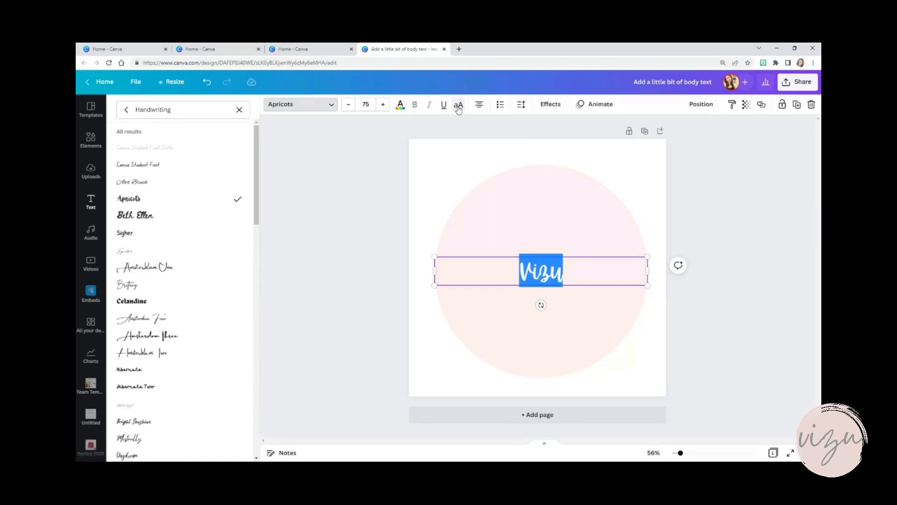
# Set the Vizu text's colour to the medium slate grey from the Room for Comfort palette
pyautogui.click(400, 107)
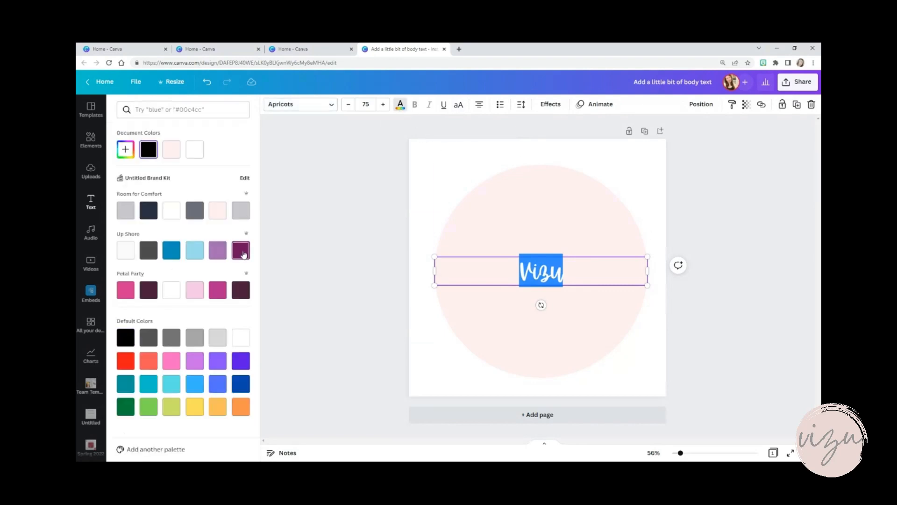
pyautogui.click(194, 215)
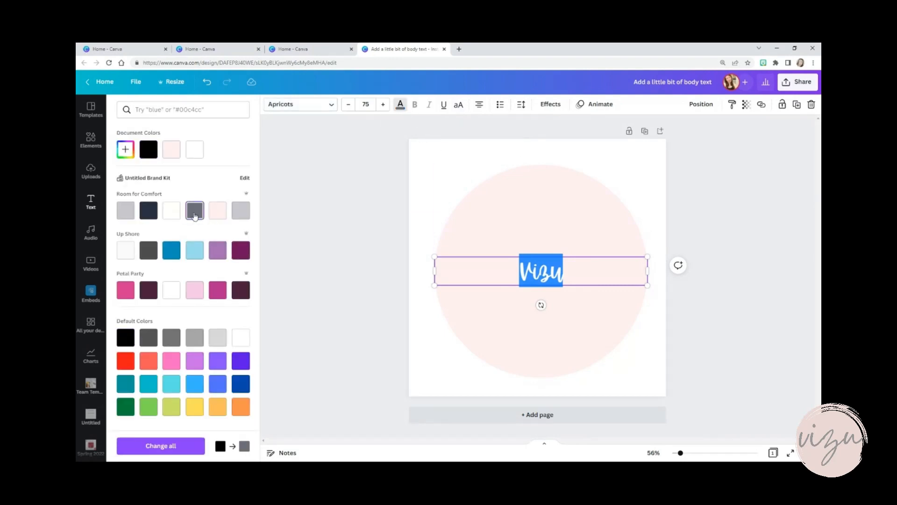
pyautogui.press('Escape')
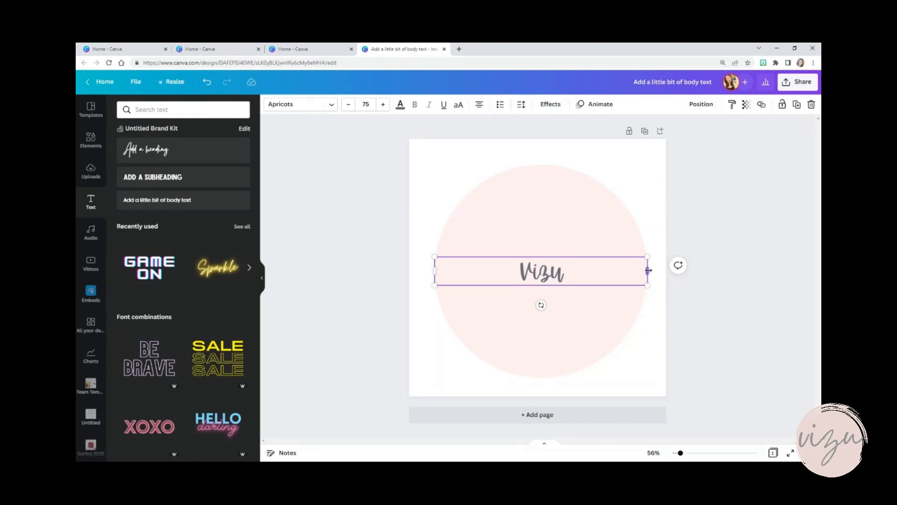
# Narrow the Vizu text box to fit the word and enlarge the text to font size 336
pyautogui.moveTo(647, 270); pyautogui.dragTo(487, 271)
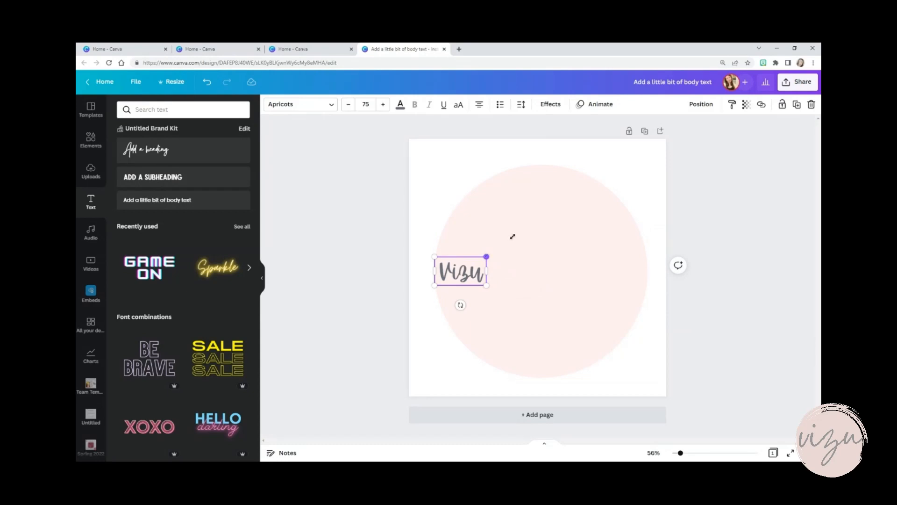
pyautogui.moveTo(513, 236); pyautogui.dragTo(685, 190)
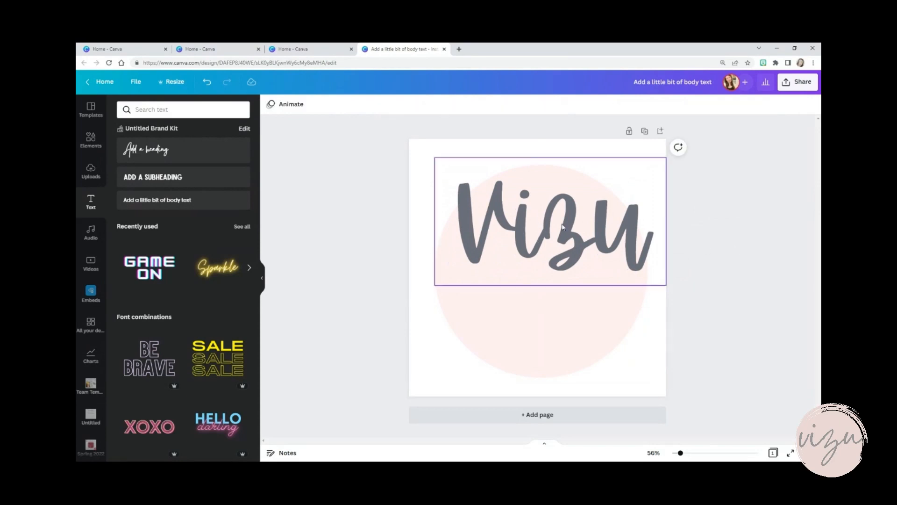
# Move the enlarged Vizu text to the horizontal and vertical centre of the page
pyautogui.moveTo(559, 226); pyautogui.dragTo(546, 270)
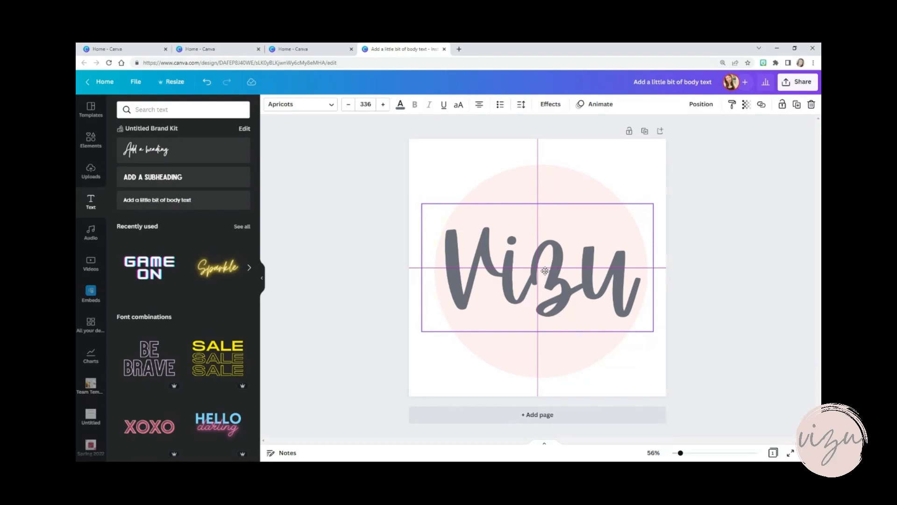
pyautogui.moveTo(545, 271); pyautogui.dragTo(546, 271)
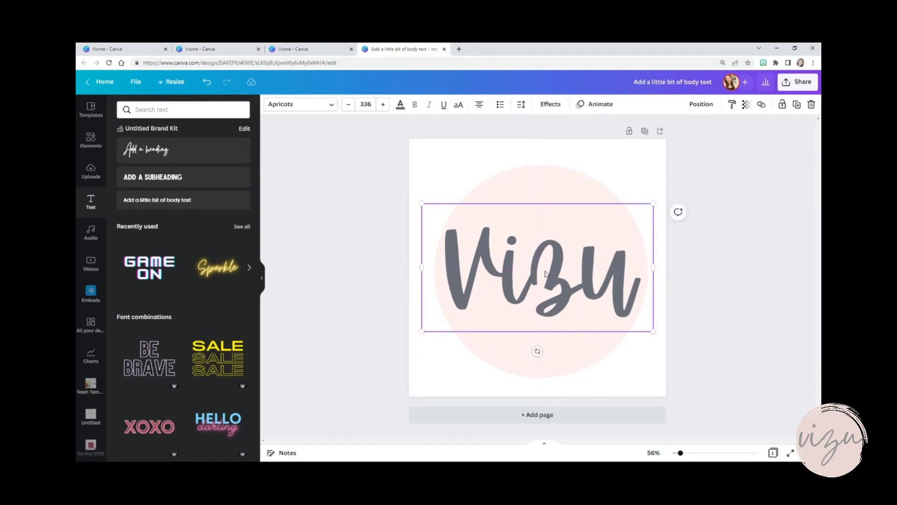
pyautogui.click(753, 201)
# Move the pink circle behind the text to the exact centre of the page
pyautogui.click(564, 222)
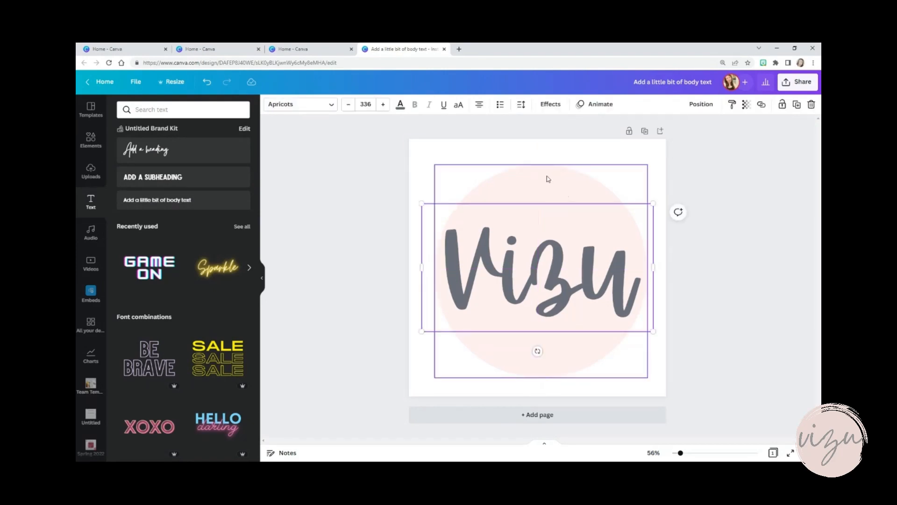
pyautogui.click(547, 178)
pyautogui.moveTo(547, 179)
pyautogui.mouseDown()
pyautogui.moveTo(539, 178)
pyautogui.moveTo(543, 192)
pyautogui.moveTo(542, 172)
pyautogui.mouseUp()
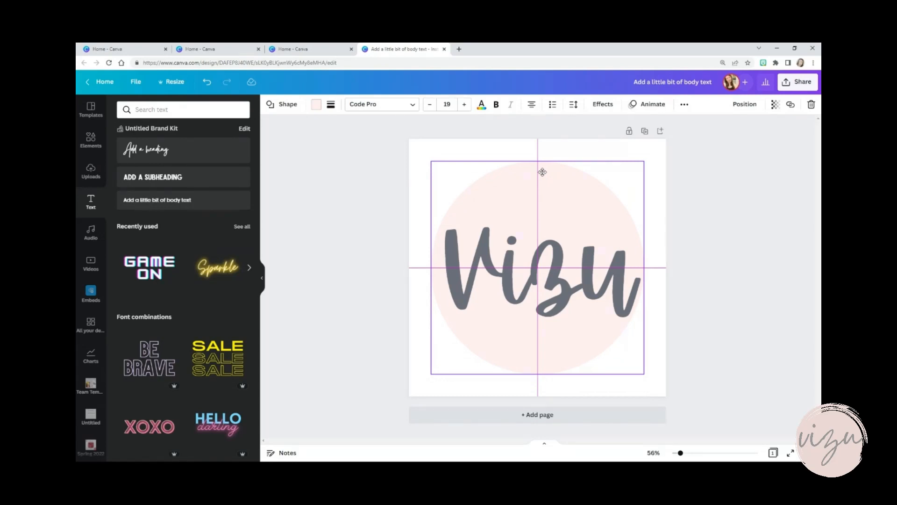
pyautogui.moveTo(542, 172); pyautogui.dragTo(543, 172)
pyautogui.click(769, 193)
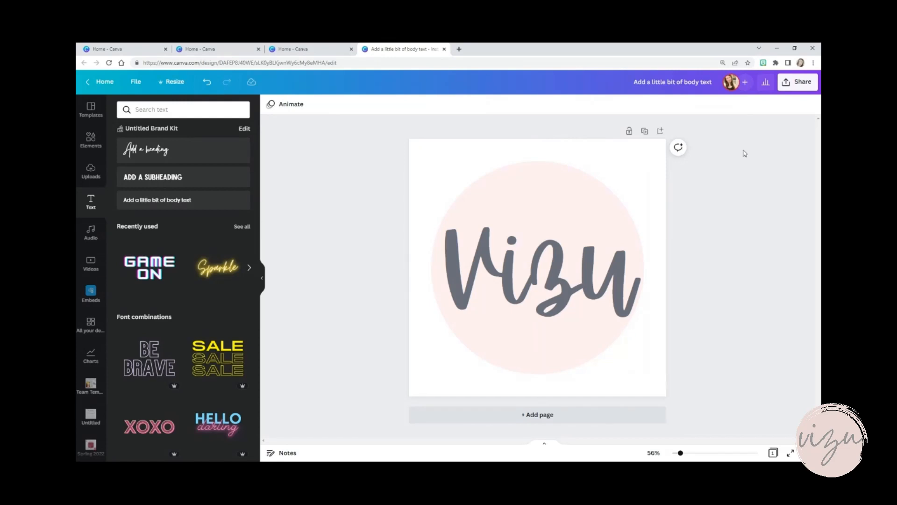
# Set the page background to the lightest grey from the default colours
pyautogui.click(642, 151)
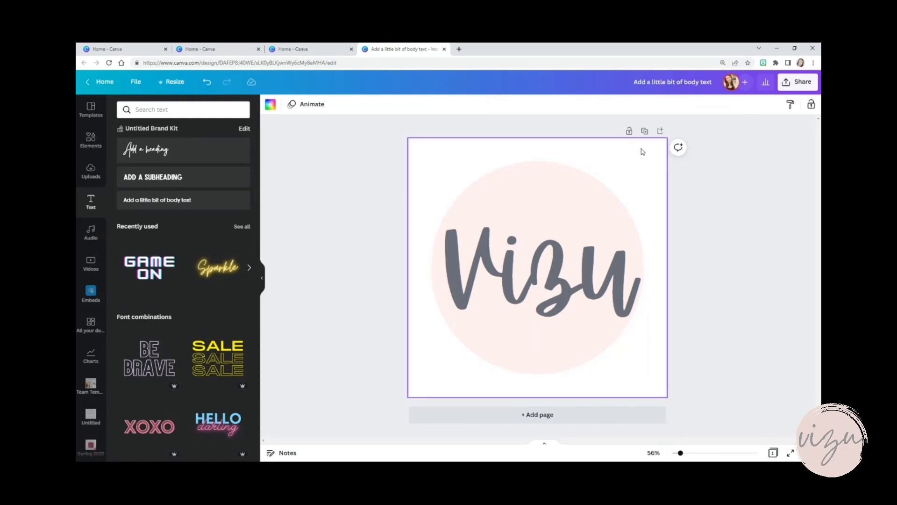
pyautogui.click(271, 106)
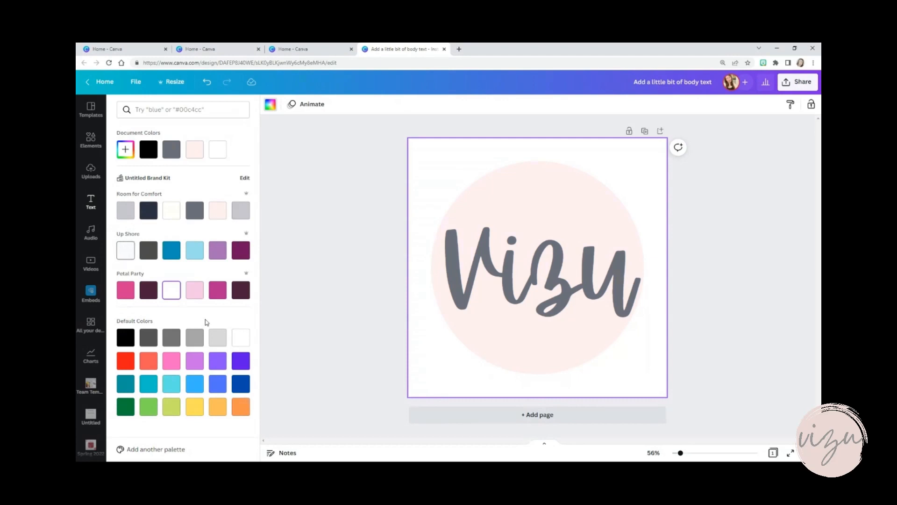
pyautogui.click(222, 345)
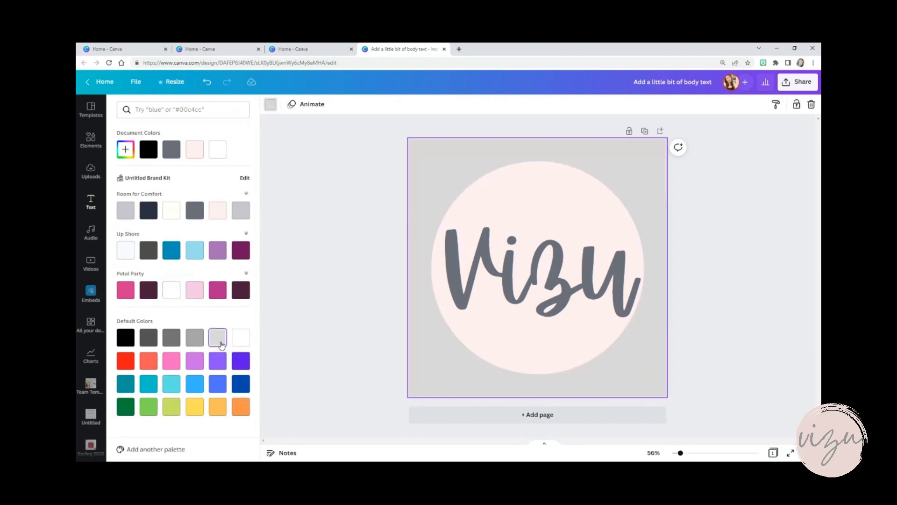
# Set the page background to white from the default colours
pyautogui.click(243, 339)
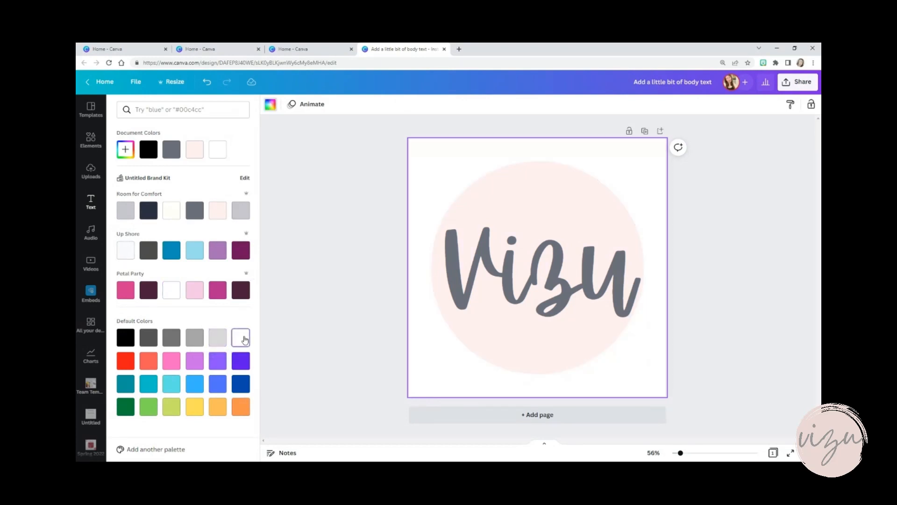
pyautogui.click(718, 246)
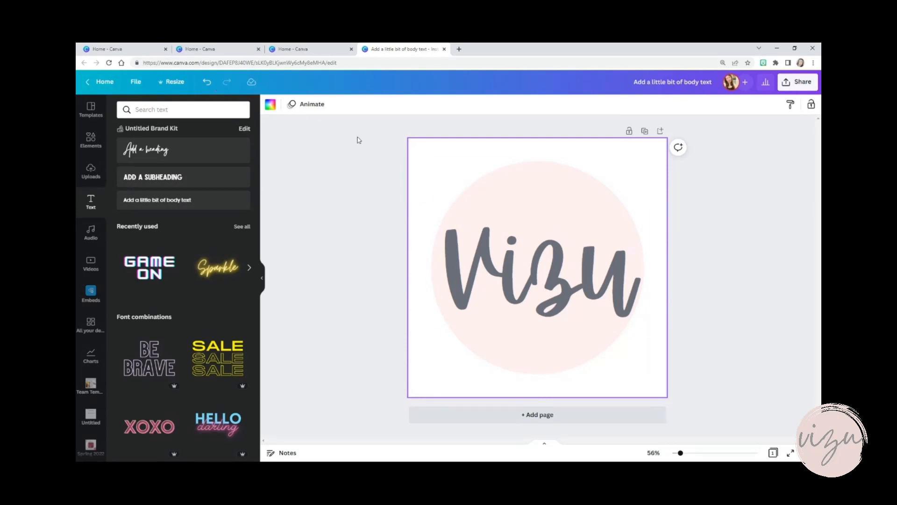
# Download the design as a PNG with a transparent background and show the downloaded file in its folder
pyautogui.click(796, 86)
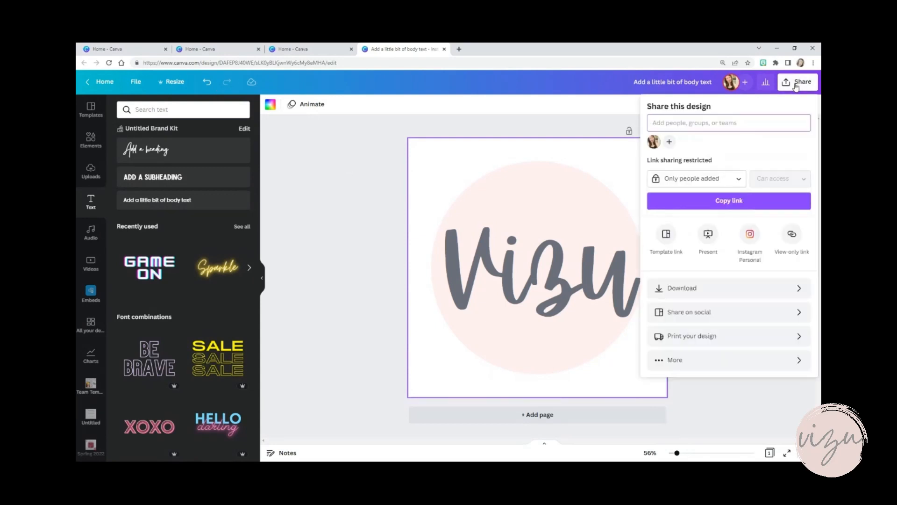
pyautogui.click(758, 288)
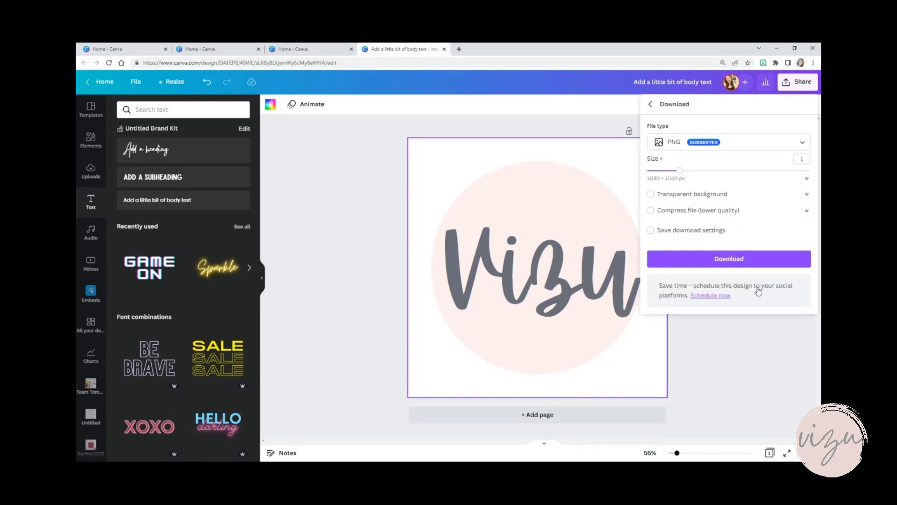
pyautogui.click(764, 143)
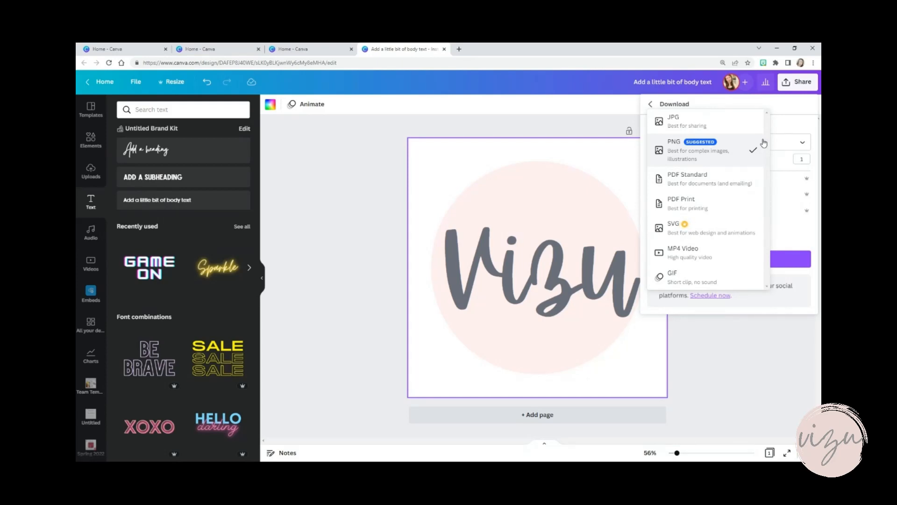
pyautogui.click(718, 154)
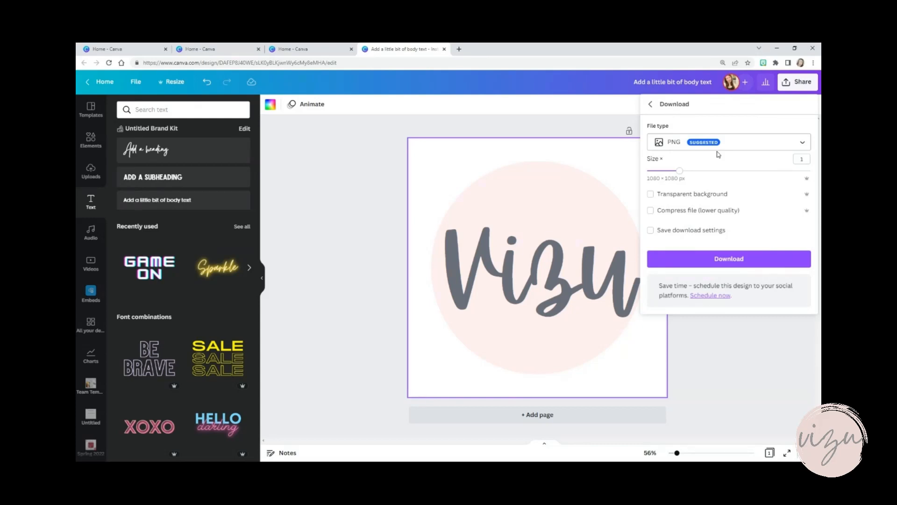
pyautogui.click(651, 195)
pyautogui.click(723, 261)
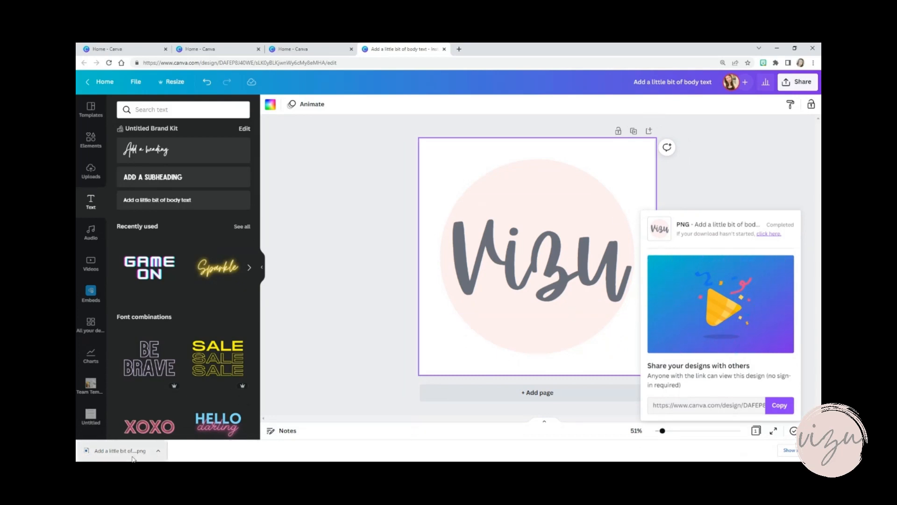
pyautogui.click(160, 452)
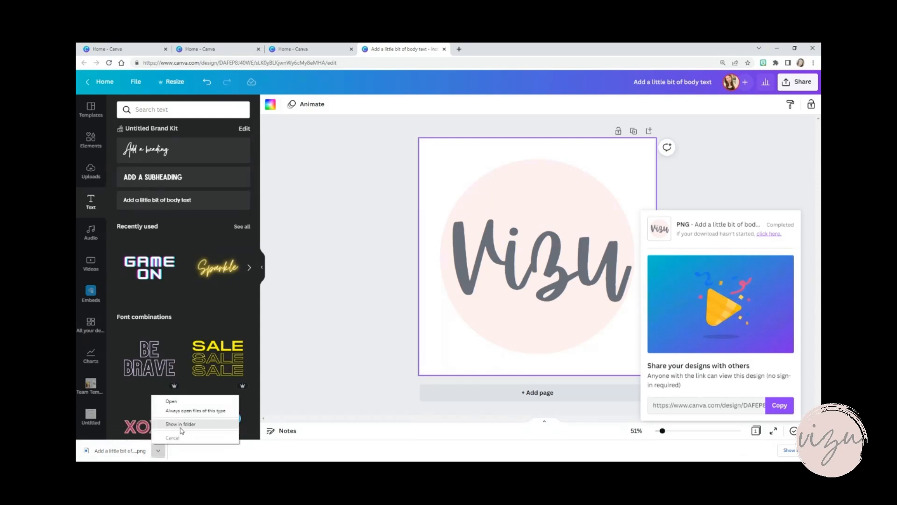
pyautogui.click(181, 427)
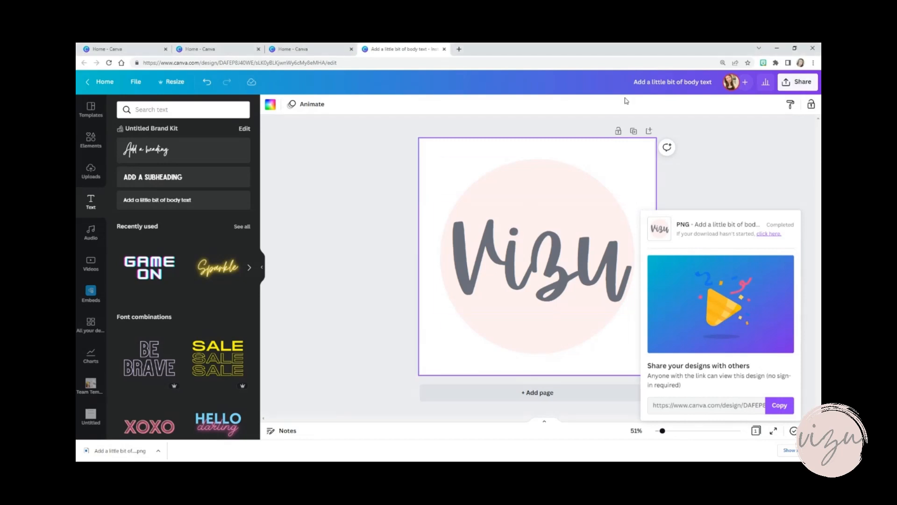
# Rename the design as Logo Creation
pyautogui.click(653, 83)
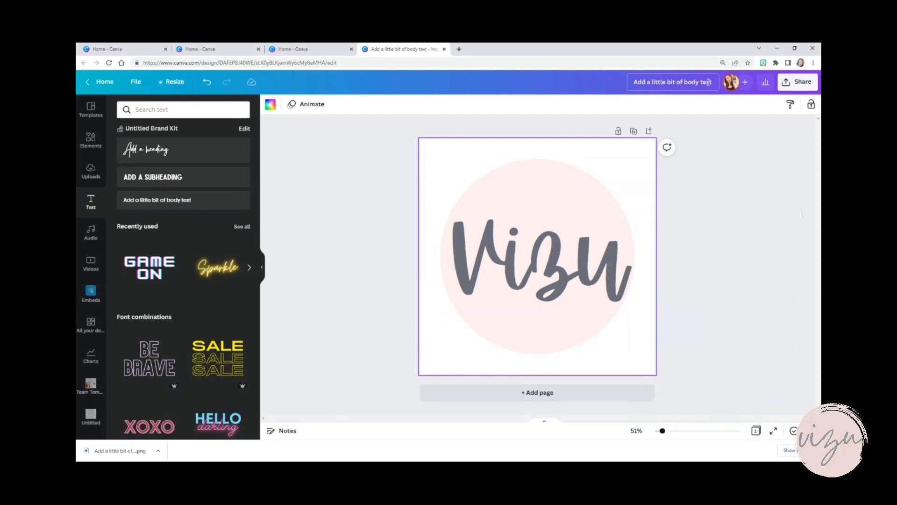
pyautogui.moveTo(712, 82); pyautogui.dragTo(631, 85)
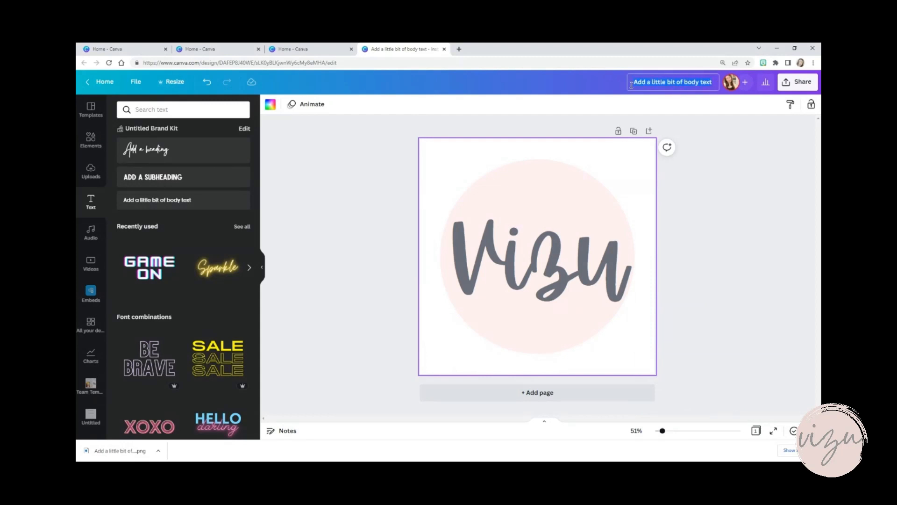
pyautogui.press('BackSpace')
pyautogui.write('Logo Creation')
pyautogui.press('Return')
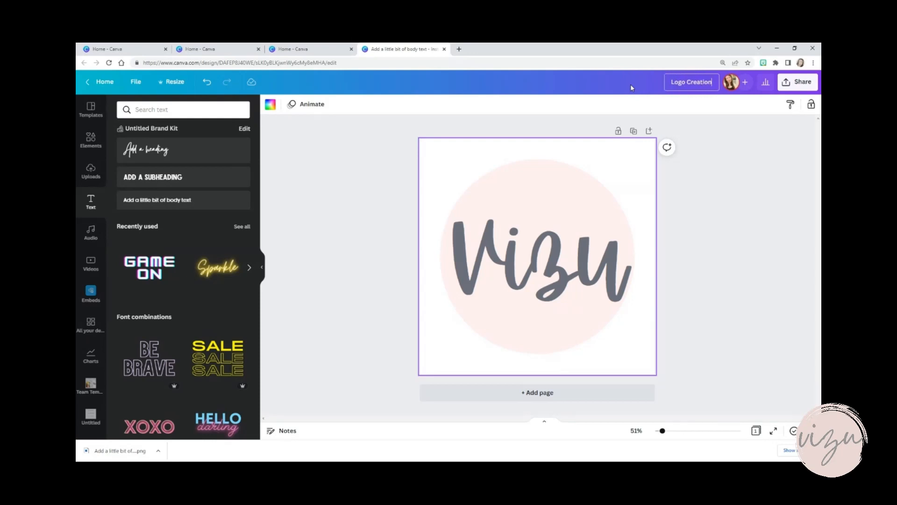
pyautogui.click(749, 147)
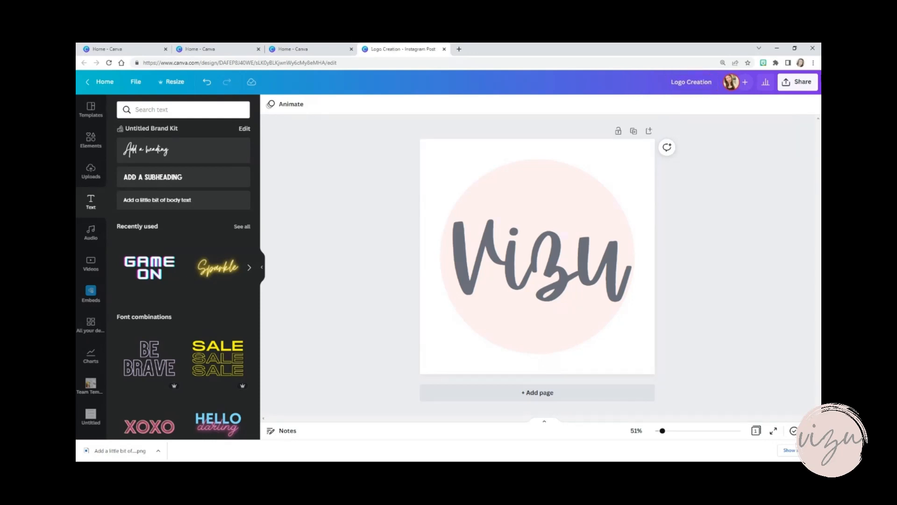
# Download the renamed design again as a PNG with a transparent background
pyautogui.click(804, 84)
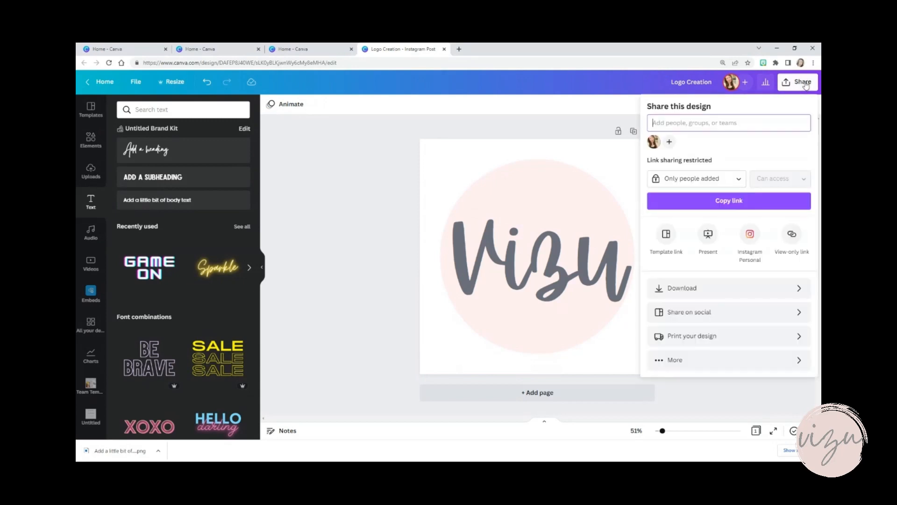
pyautogui.click(694, 288)
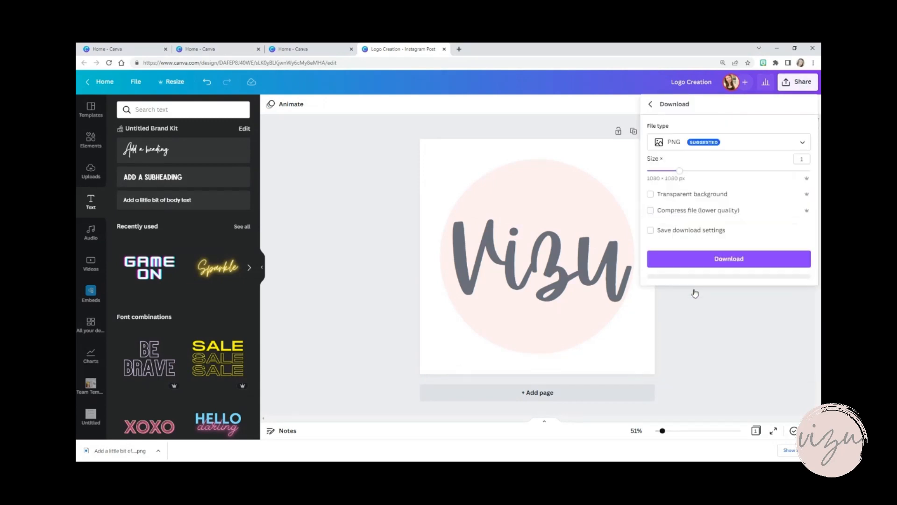
pyautogui.click(651, 194)
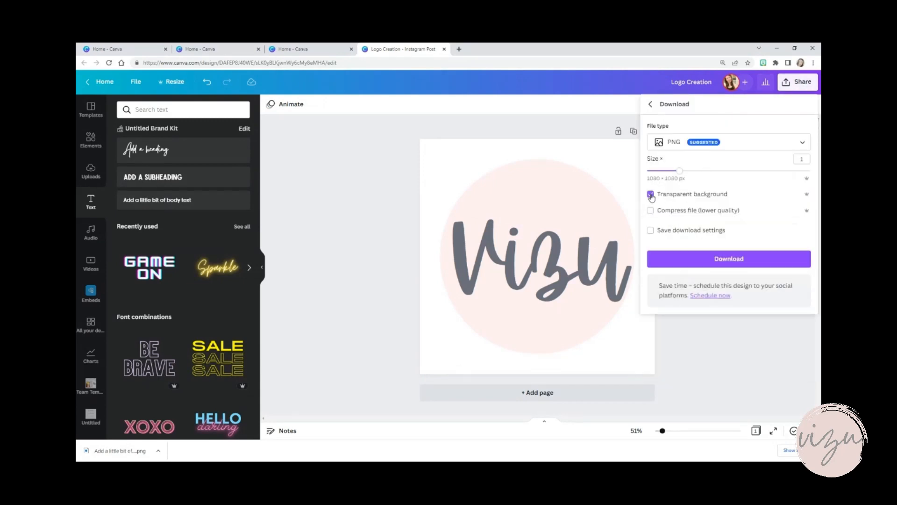
pyautogui.click(704, 260)
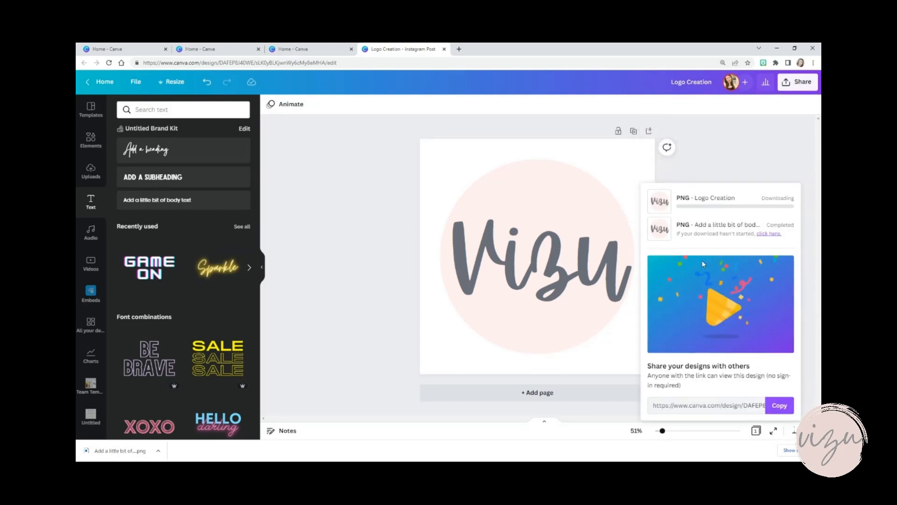
# Return to the home page, create a new Instagram Post design and search its templates for laundry
pyautogui.click(110, 83)
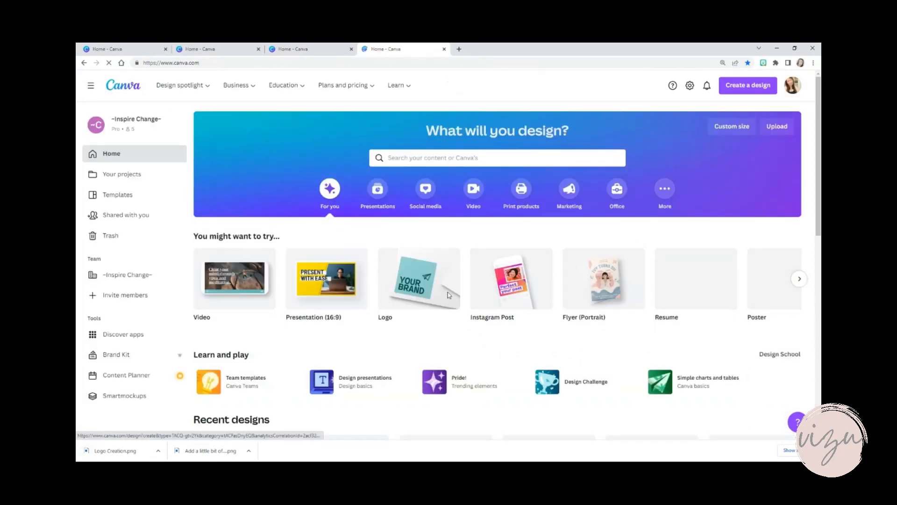
pyautogui.click(514, 278)
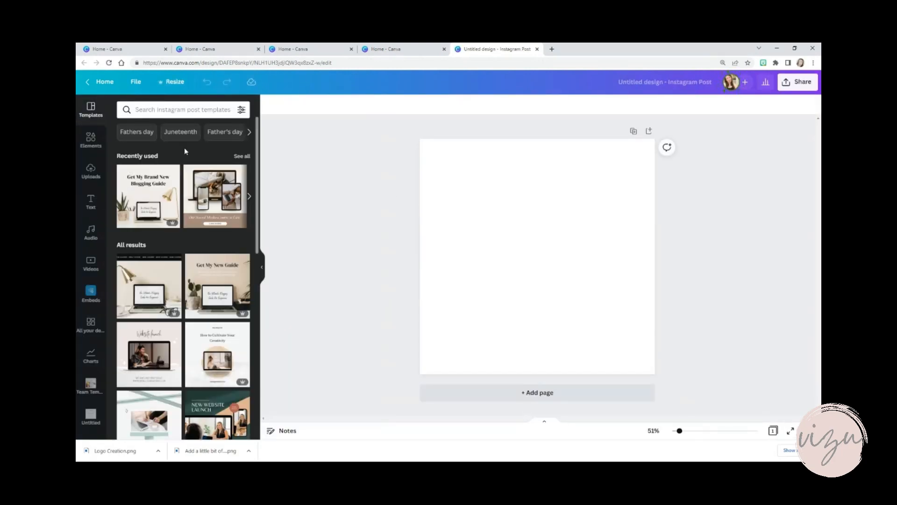
pyautogui.click(202, 109)
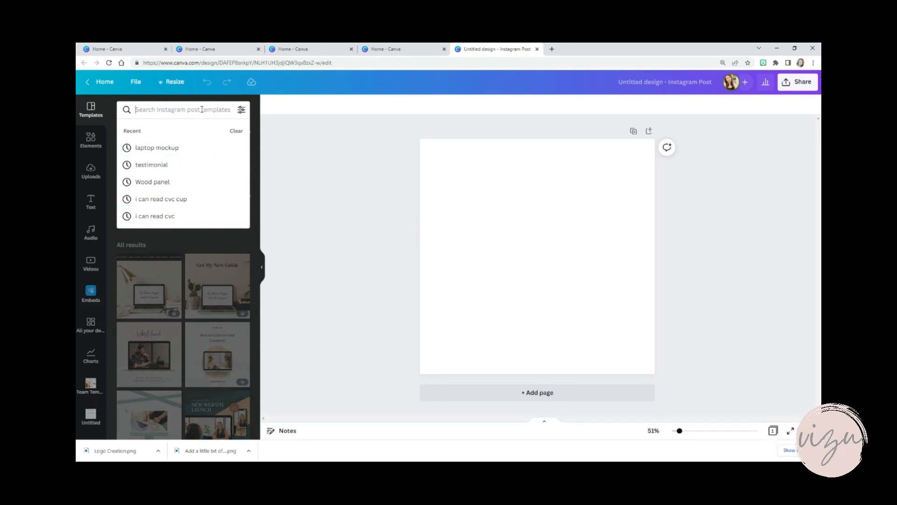
pyautogui.write('laundry')
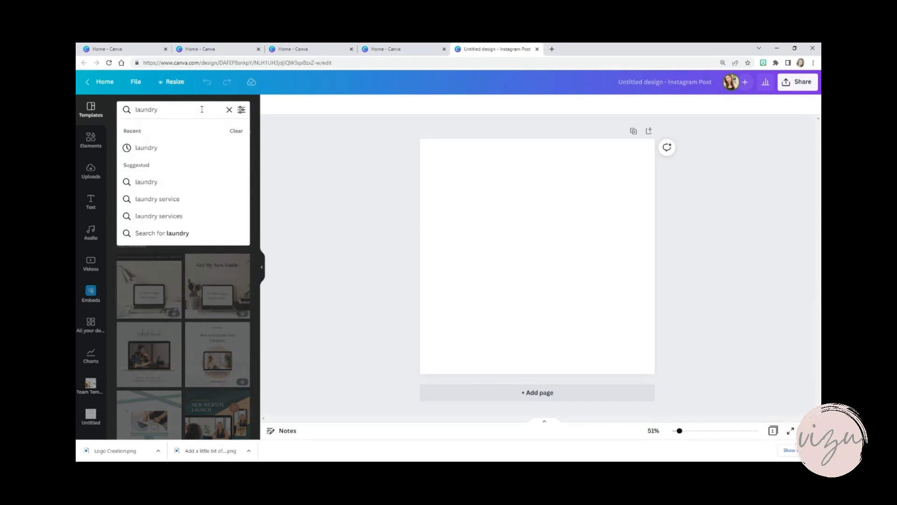
pyautogui.click(155, 146)
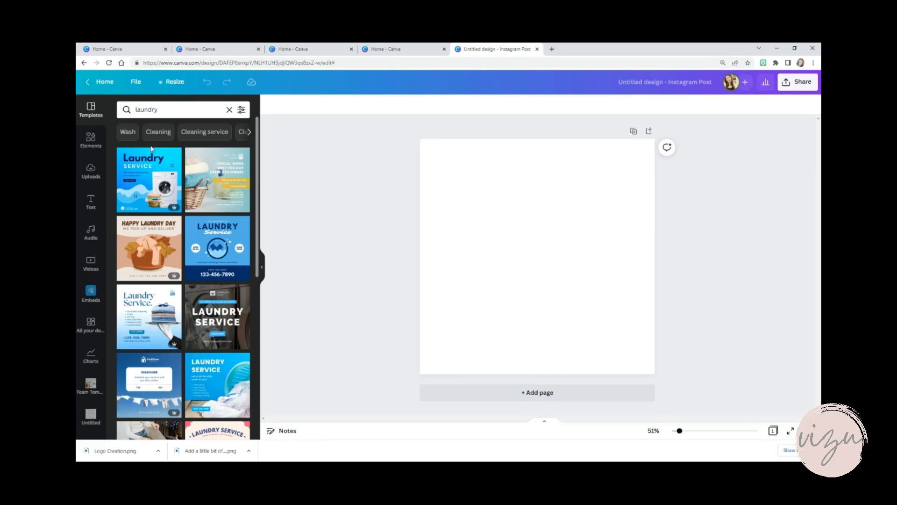
# Search the elements for laundry and add the photo of pink and grey clothes inside an open washing machine
pyautogui.click(91, 138)
pyautogui.click(163, 109)
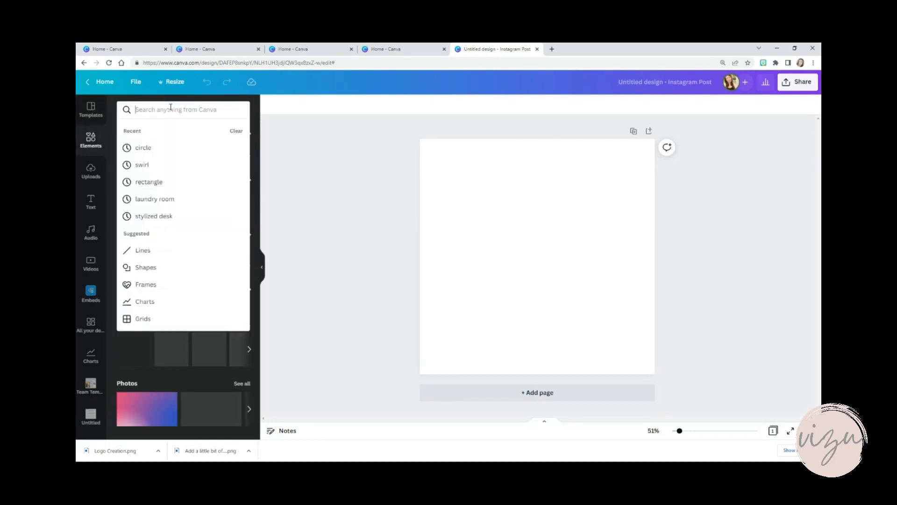
pyautogui.write('laundry')
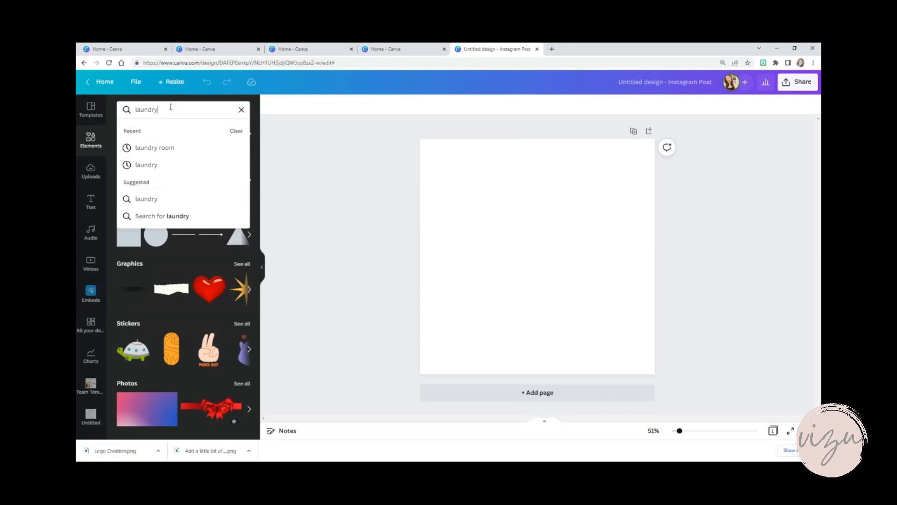
pyautogui.press('Return')
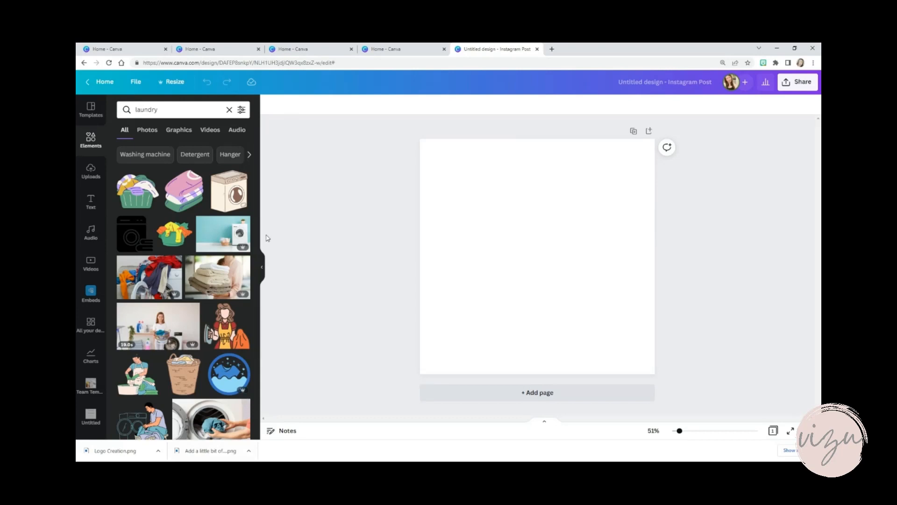
pyautogui.moveTo(260, 243); pyautogui.dragTo(262, 374)
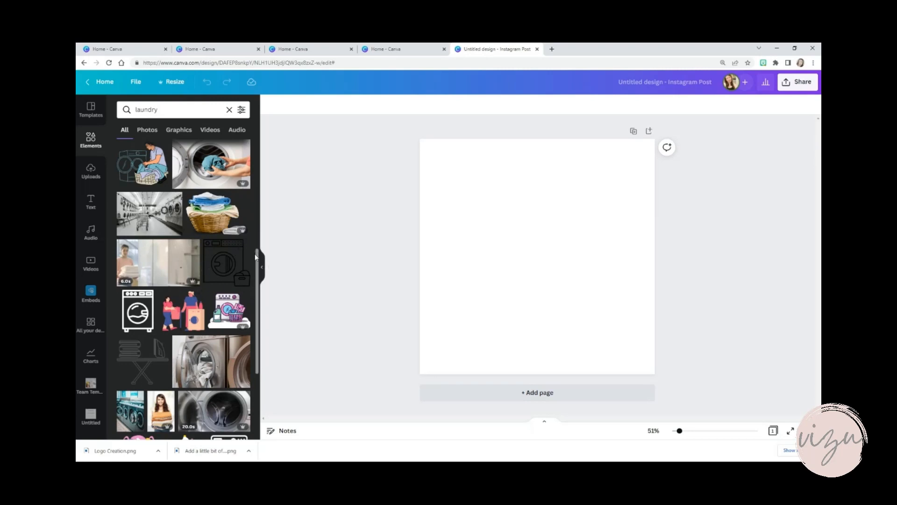
pyautogui.moveTo(260, 262); pyautogui.dragTo(263, 316)
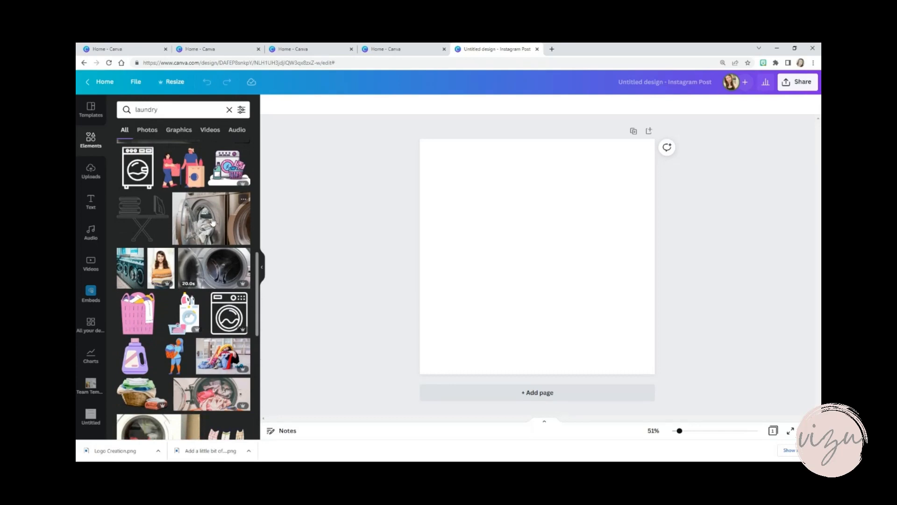
pyautogui.click(204, 404)
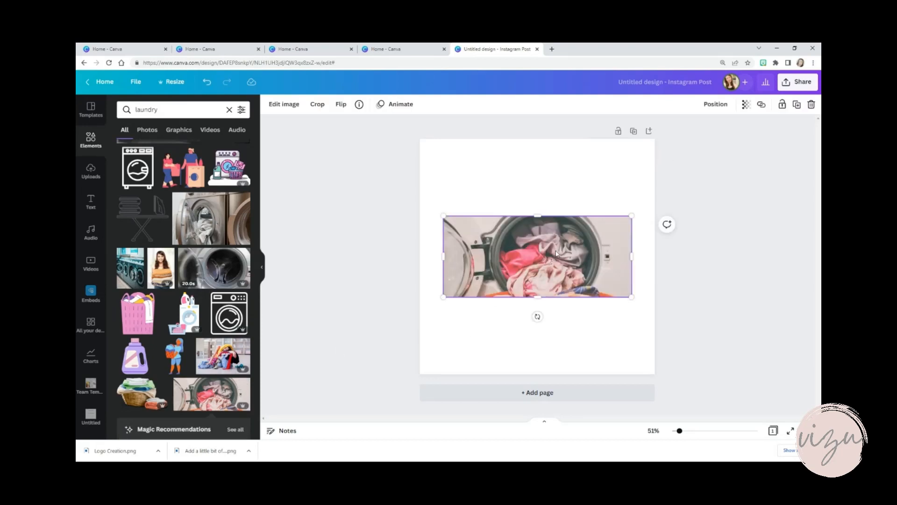
# Move the washing machine photo to the page's upper right corner and enlarge it slightly
pyautogui.moveTo(562, 242); pyautogui.dragTo(581, 174)
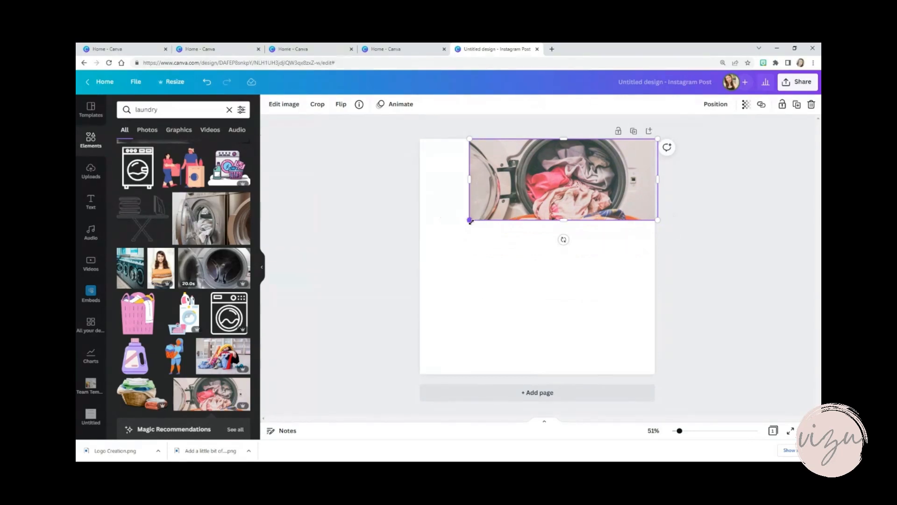
pyautogui.moveTo(553, 170)
pyautogui.mouseDown()
pyautogui.moveTo(540, 201)
pyautogui.moveTo(569, 167)
pyautogui.mouseUp()
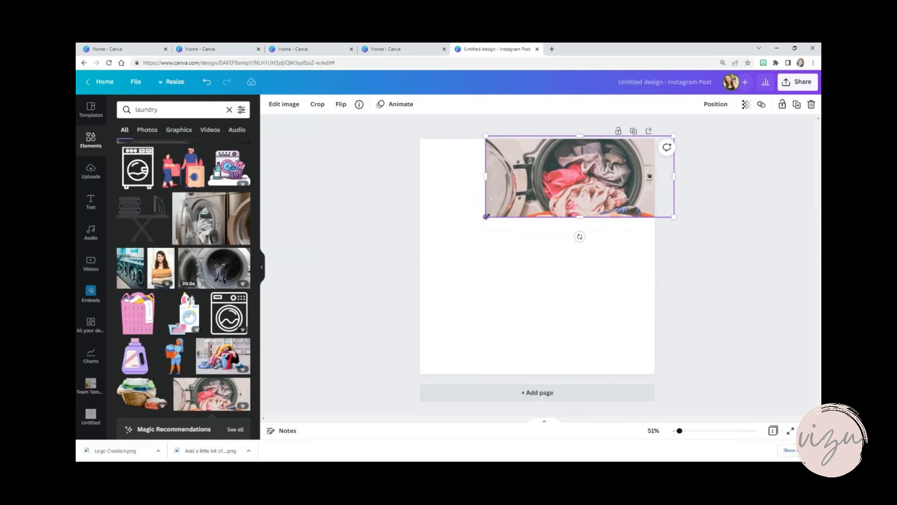
pyautogui.moveTo(486, 216); pyautogui.dragTo(555, 409)
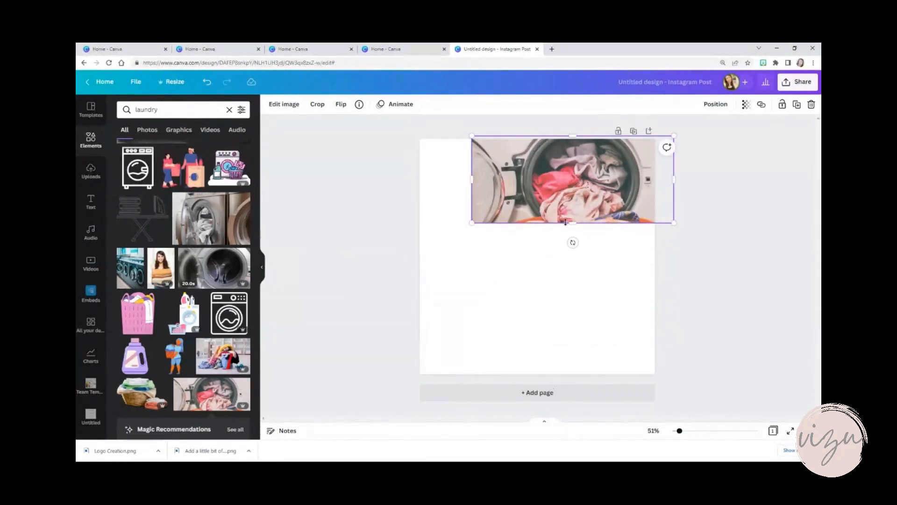
# Set the washing machine photo as the page background
pyautogui.rightClick(550, 201)
pyautogui.click(570, 340)
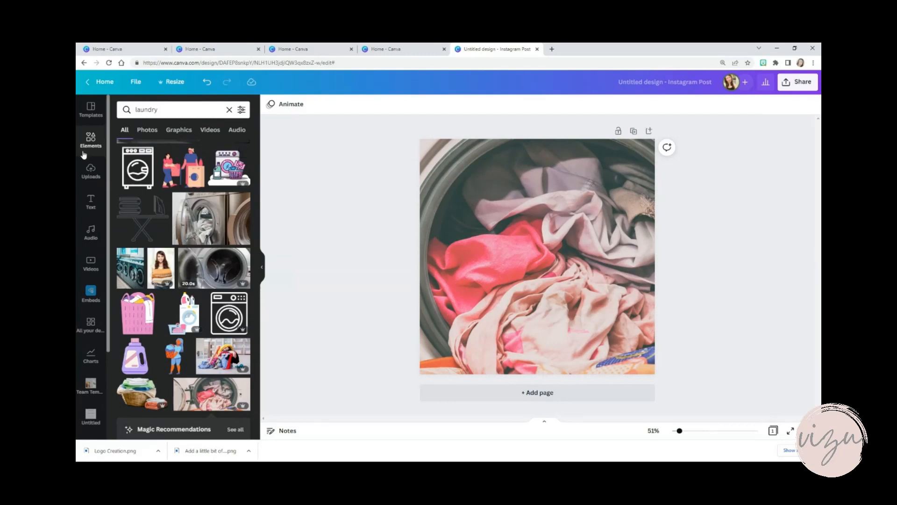
# Upload the Vizu logo image Simple Systems that Work (1) from the Downloads folder
pyautogui.click(91, 172)
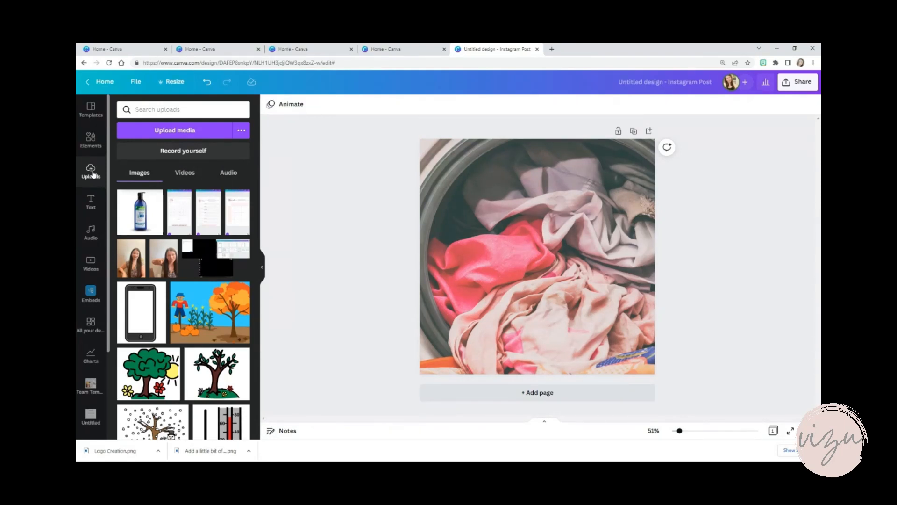
pyautogui.click(185, 130)
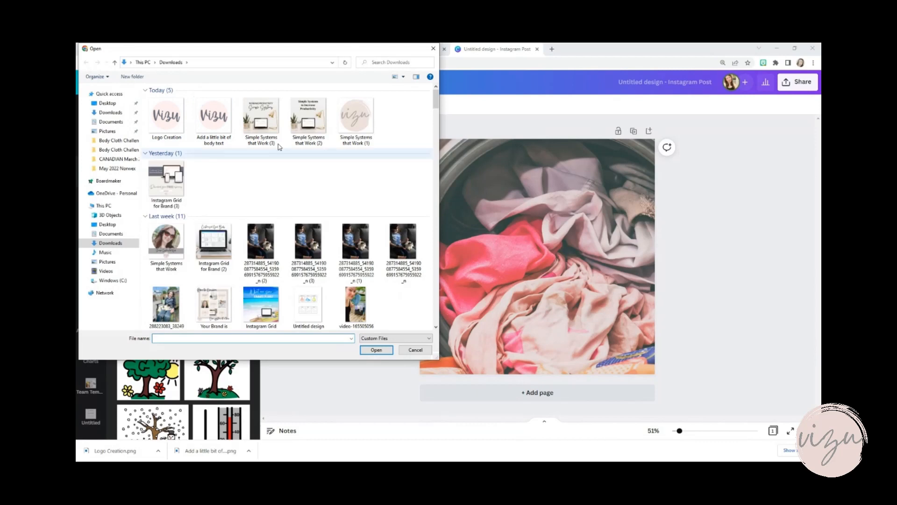
pyautogui.click(353, 124)
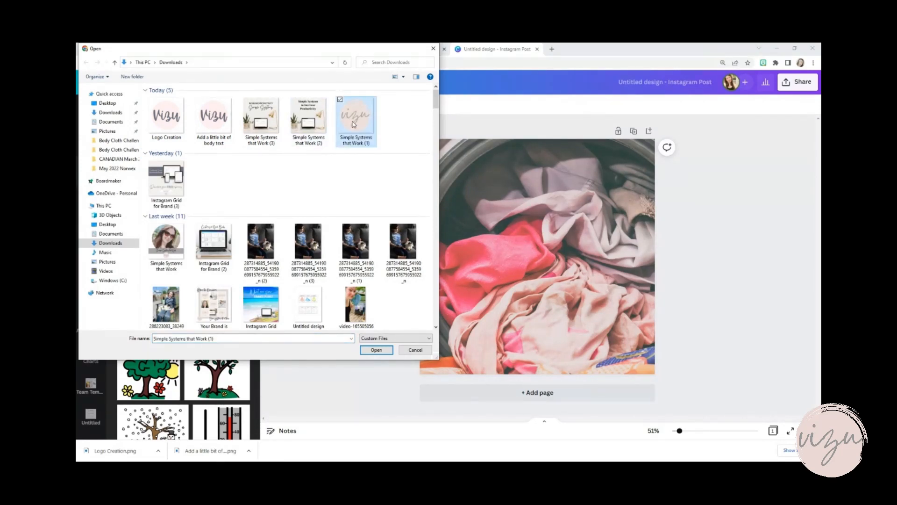
pyautogui.click(381, 352)
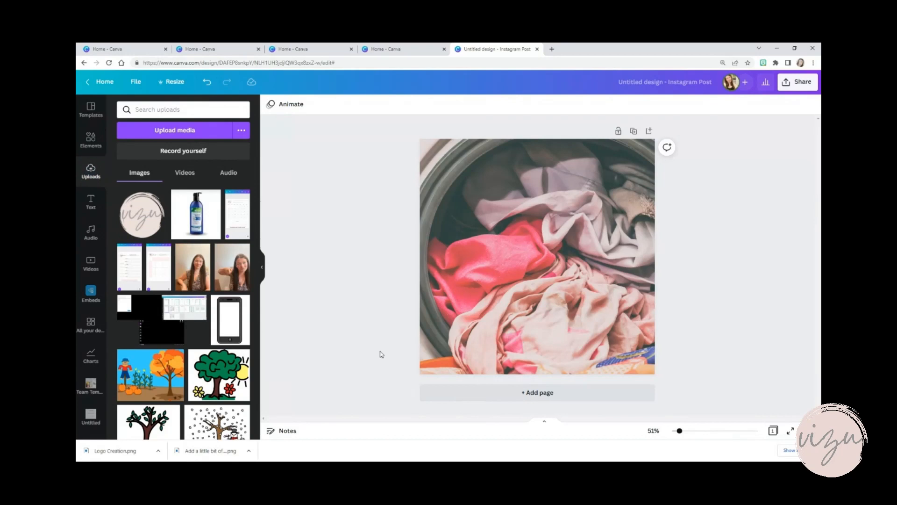
# Add the uploaded Vizu logo to the page and shrink it into the page's lower left corner
pyautogui.click(139, 225)
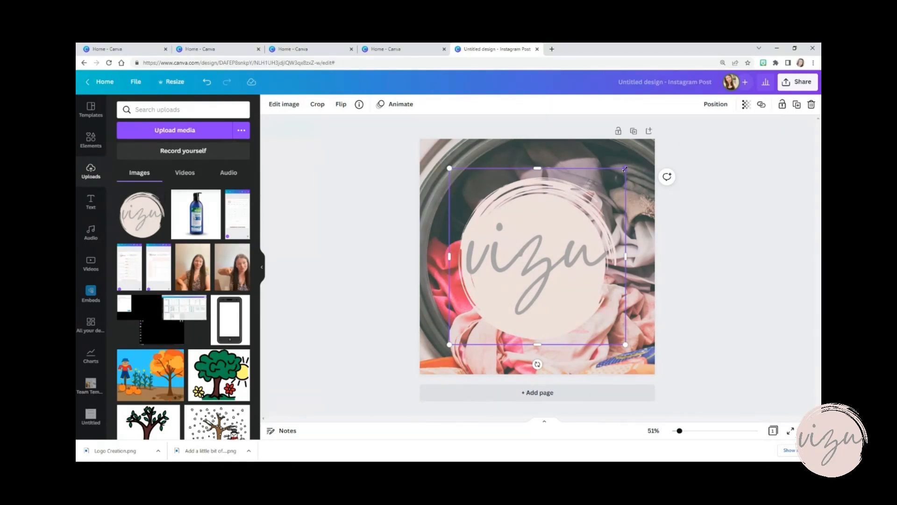
pyautogui.moveTo(625, 168); pyautogui.dragTo(444, 341)
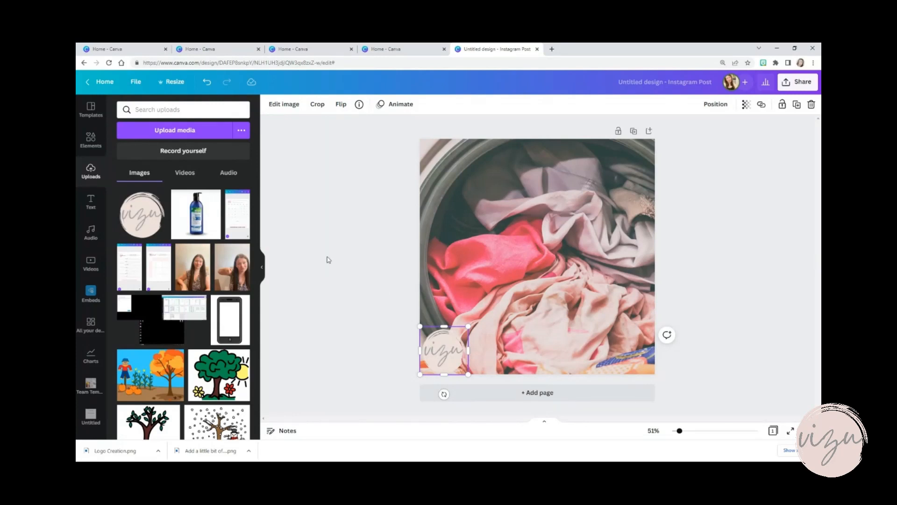
# Add the uploaded photo of the woman pointing down and remove its background
pyautogui.click(235, 281)
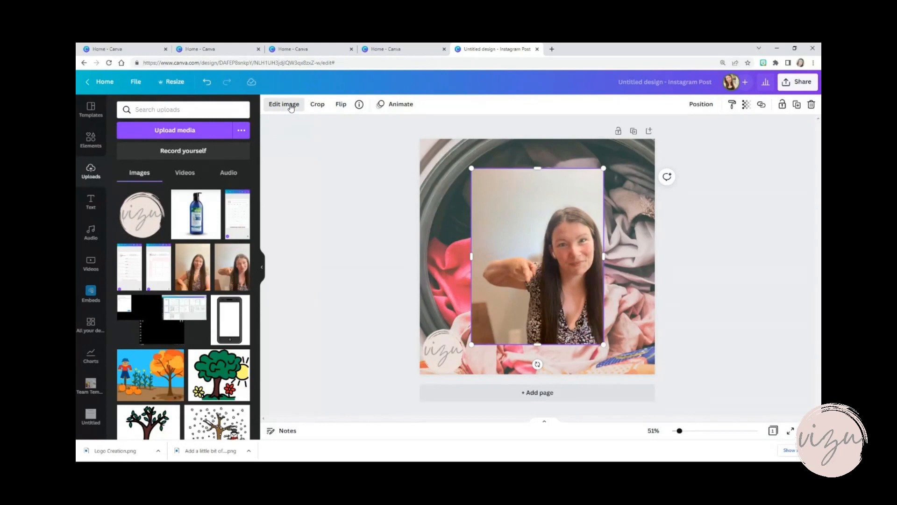
pyautogui.click(291, 107)
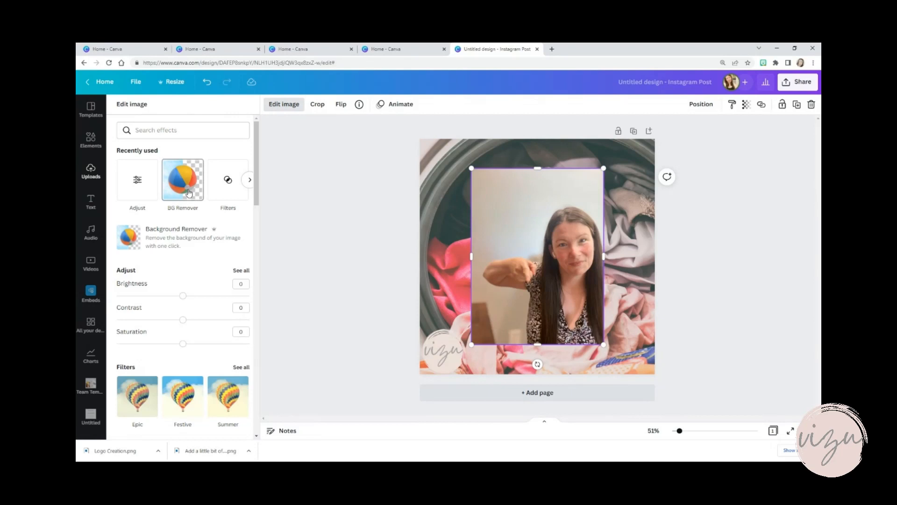
pyautogui.click(188, 193)
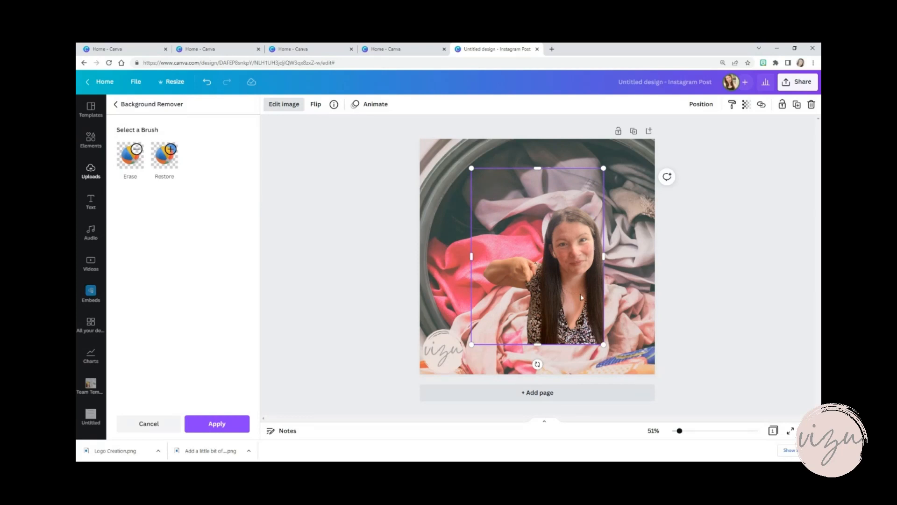
# Move the woman's cutout to the page's lower right corner and enlarge it to nearly the full page height
pyautogui.moveTo(581, 294); pyautogui.dragTo(636, 329)
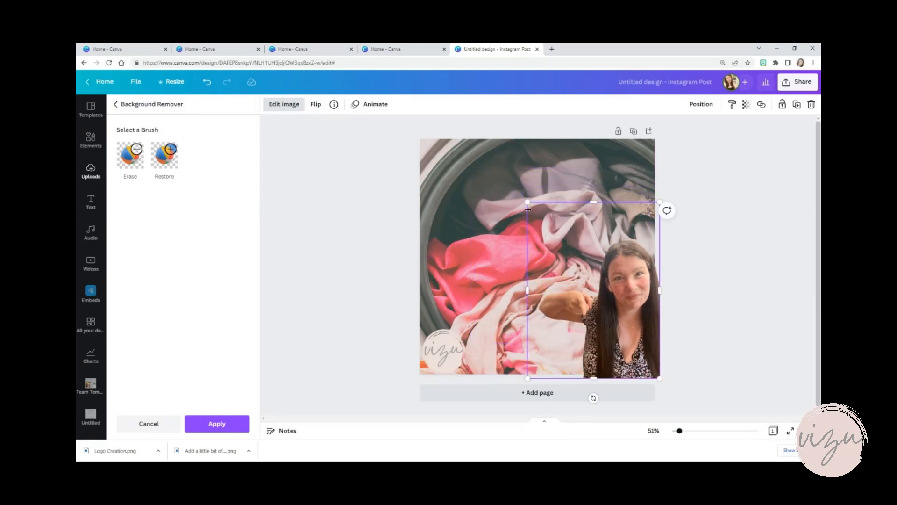
pyautogui.moveTo(527, 202); pyautogui.dragTo(412, 173)
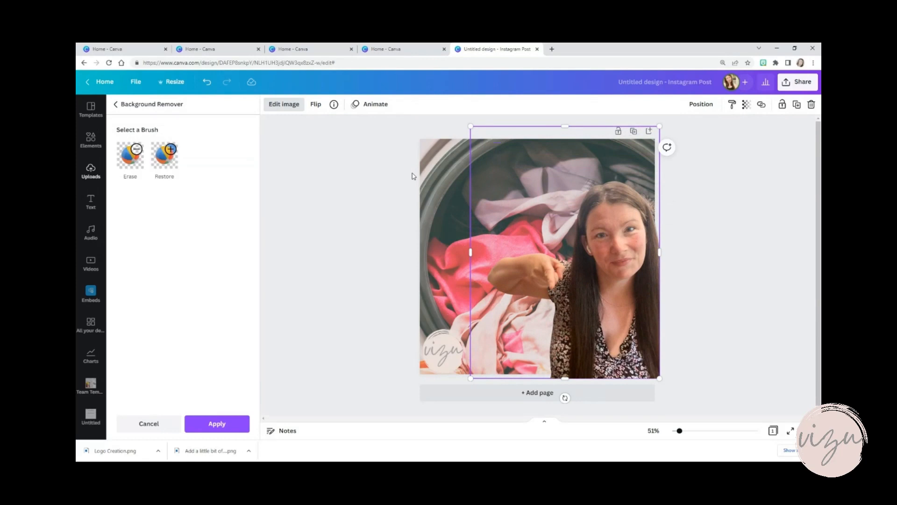
pyautogui.click(295, 212)
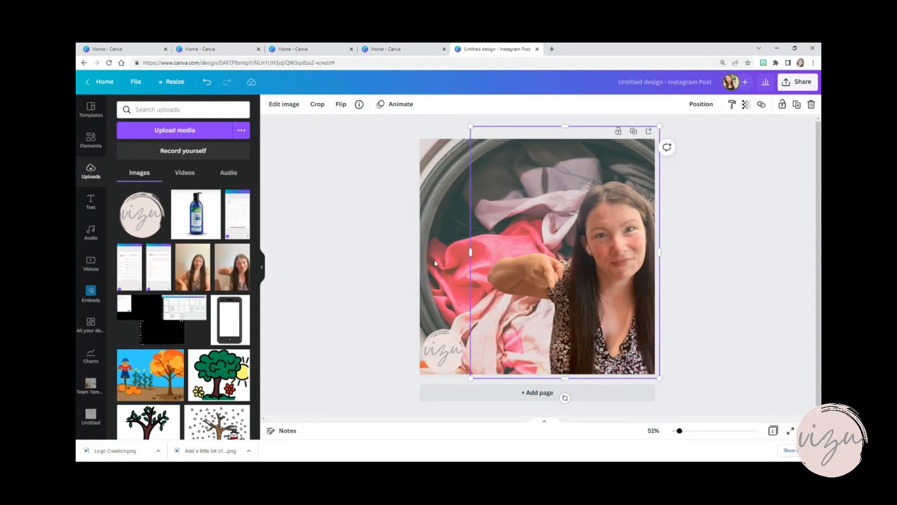
pyautogui.click(311, 195)
# Add a subheading text box and enlarge it to font size 59 across the page's left half
pyautogui.click(95, 209)
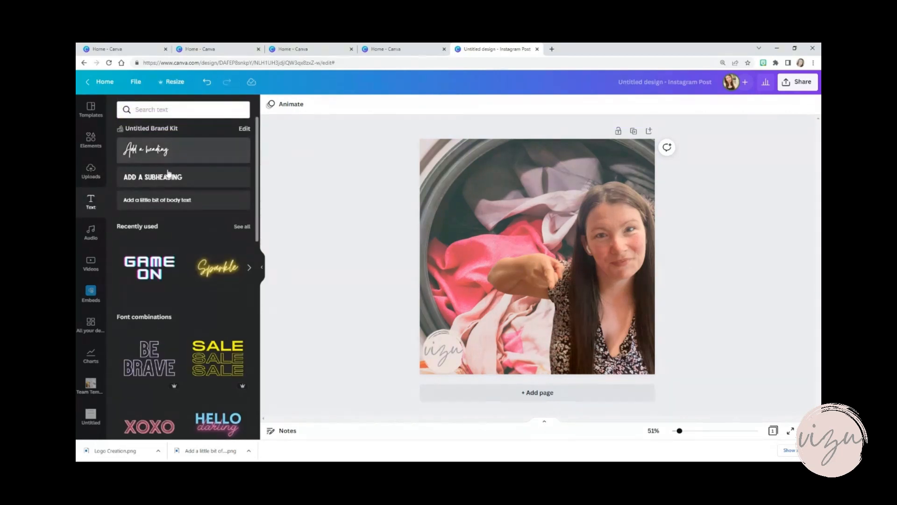
pyautogui.click(167, 178)
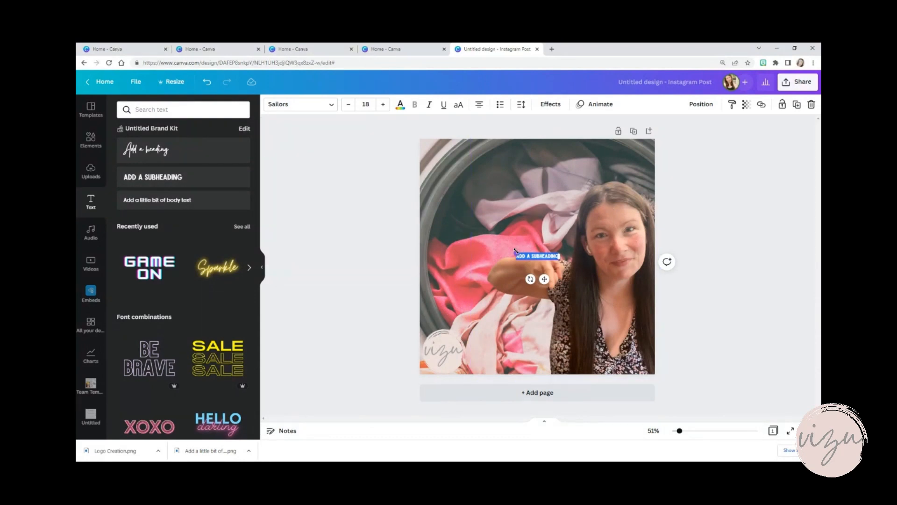
pyautogui.moveTo(516, 252); pyautogui.dragTo(419, 238)
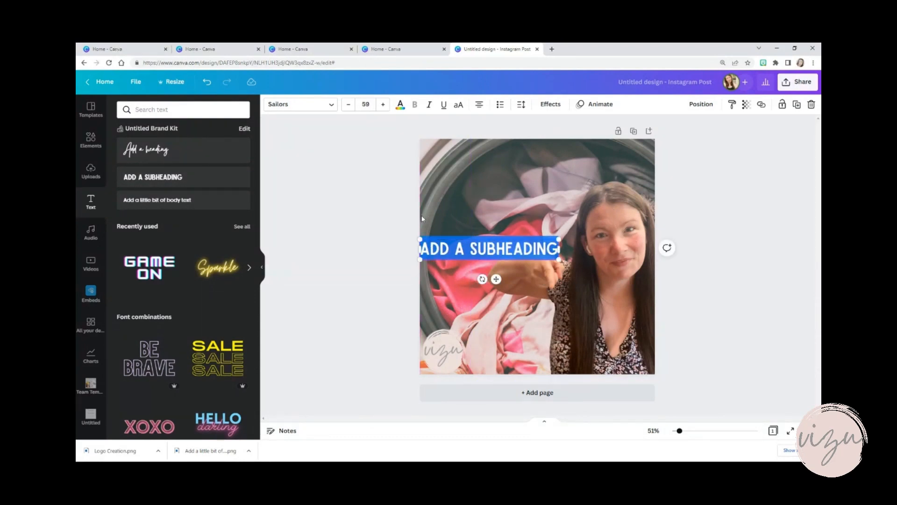
# Replace the subheading's placeholder text with "Laundry...Love it or hate it?"
pyautogui.doubleClick(492, 249)
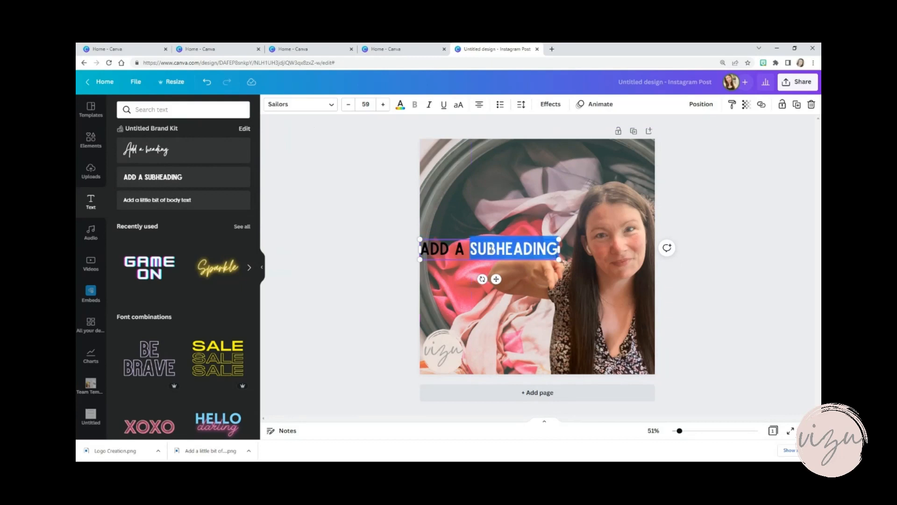
pyautogui.tripleClick(492, 249)
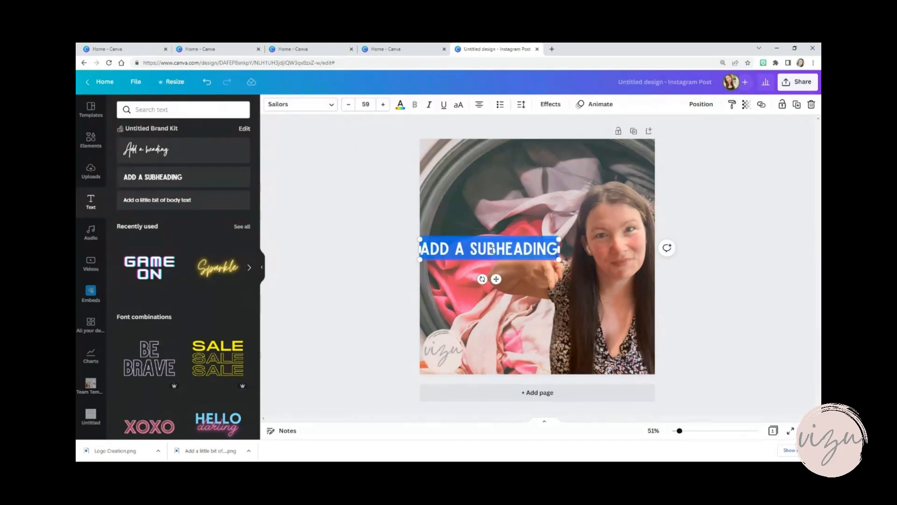
pyautogui.write('LOVE IT OR HA')
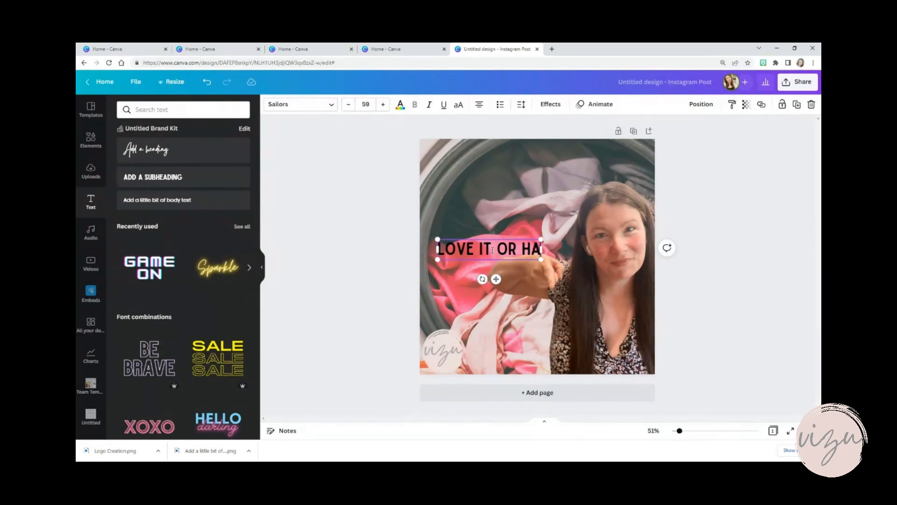
pyautogui.write('TE IT?')
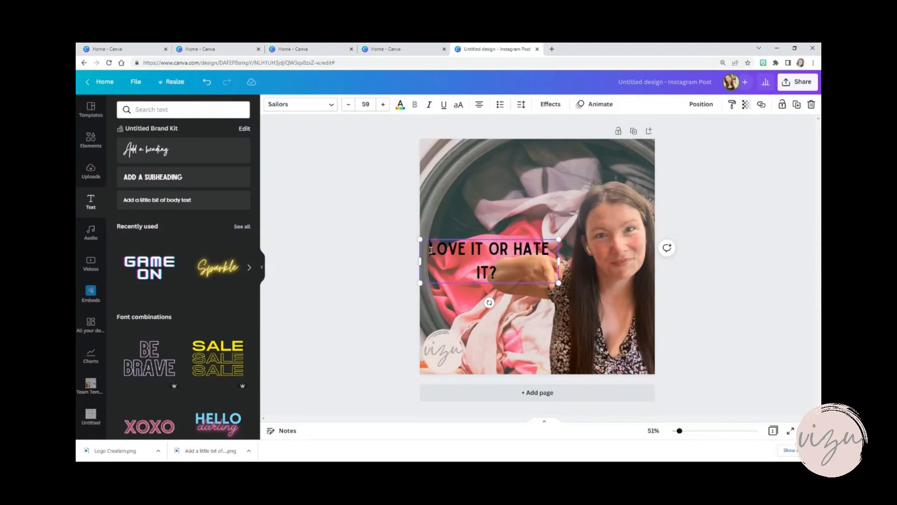
pyautogui.click(430, 250)
pyautogui.write('LAUNDRY?')
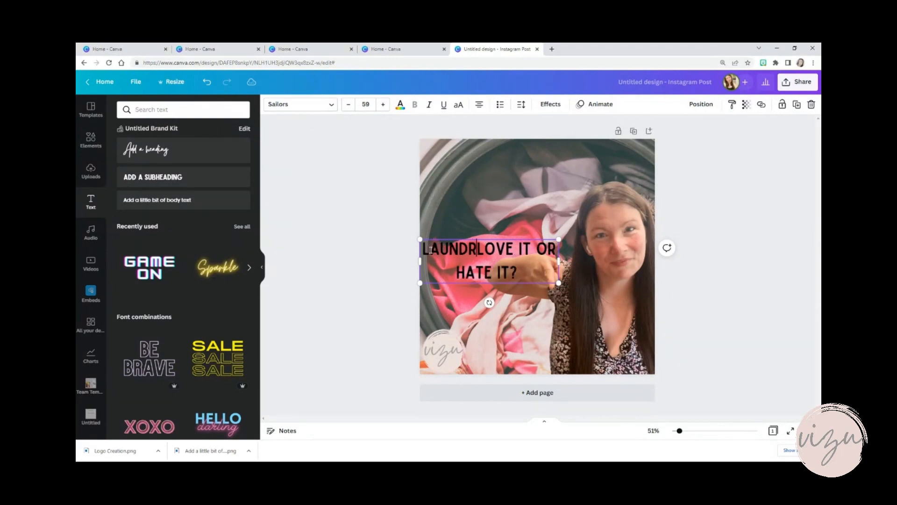
pyautogui.press('BackSpace')
pyautogui.write('...')
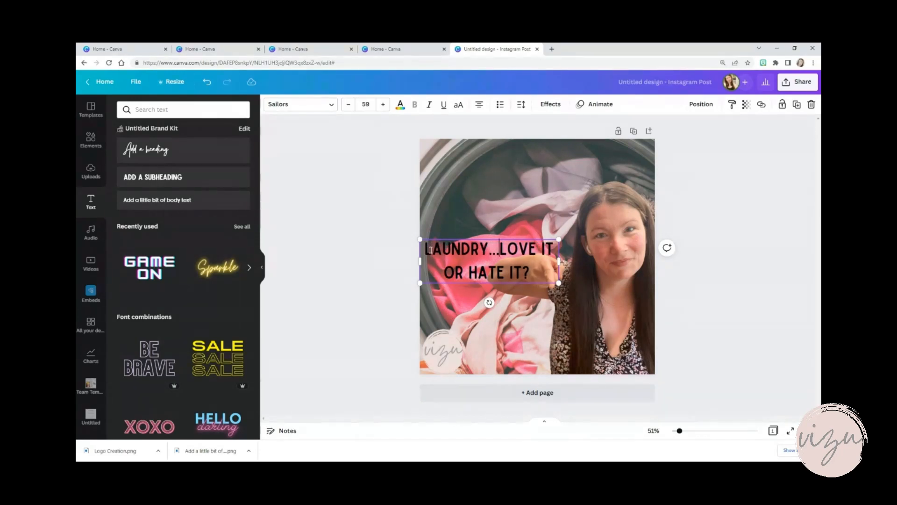
# Enlarge the laundry text to size 90 and change its font to RoxboroughCF
pyautogui.moveTo(558, 283); pyautogui.dragTo(628, 325)
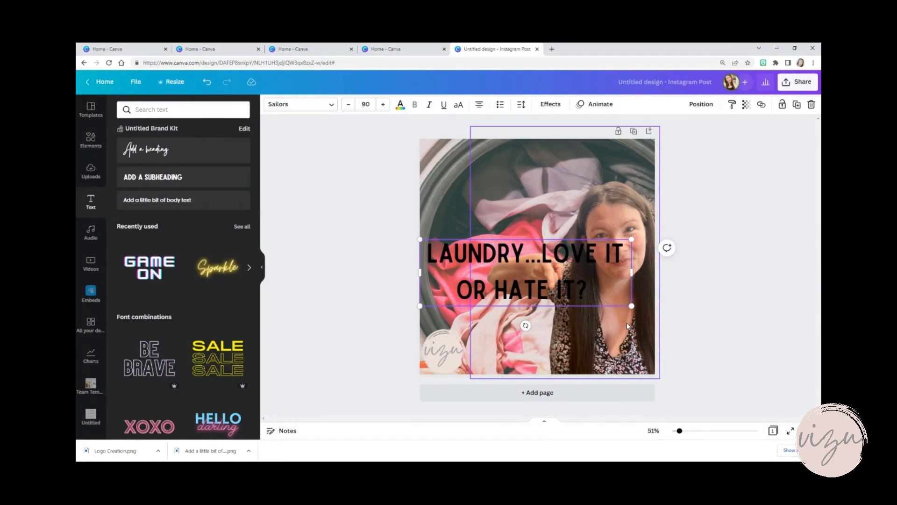
pyautogui.click(603, 287)
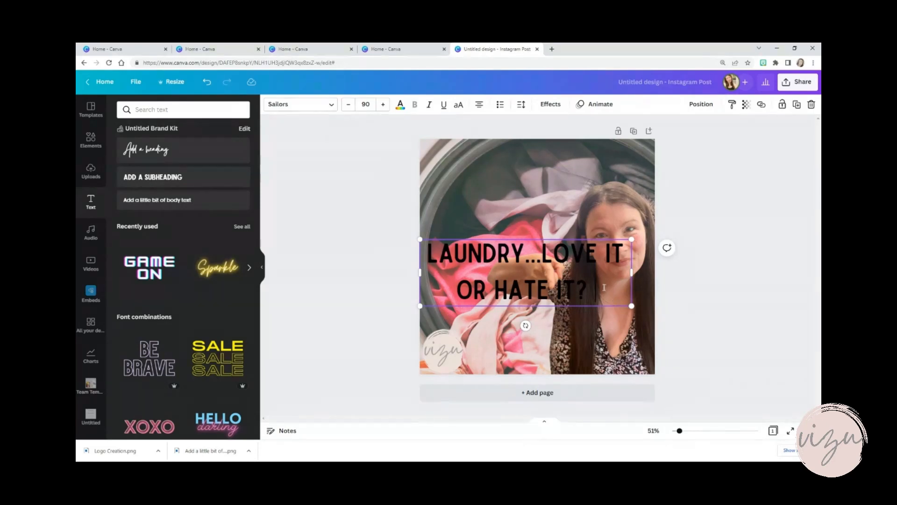
pyautogui.moveTo(603, 287); pyautogui.dragTo(425, 252)
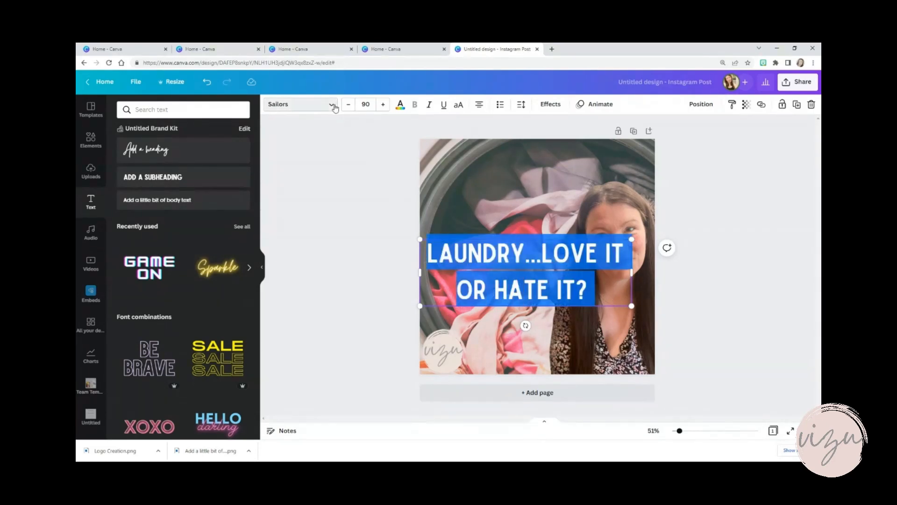
pyautogui.click(333, 105)
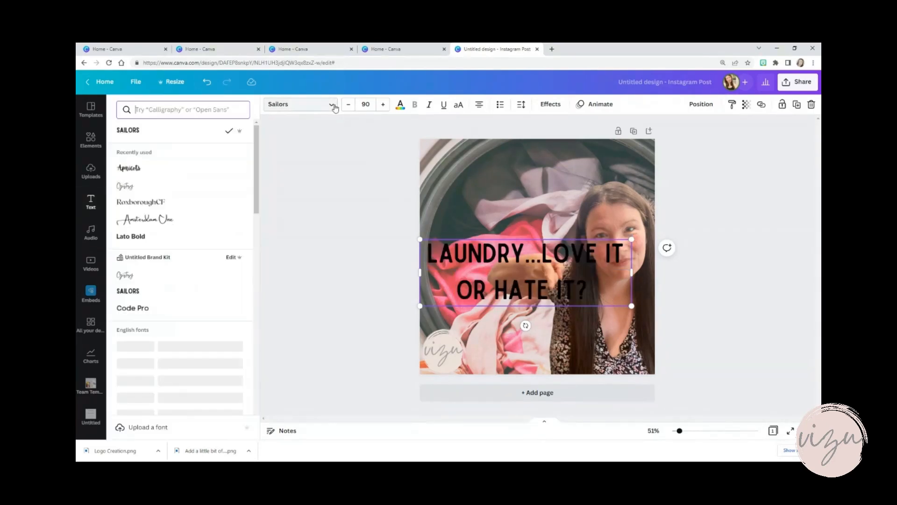
pyautogui.click(138, 237)
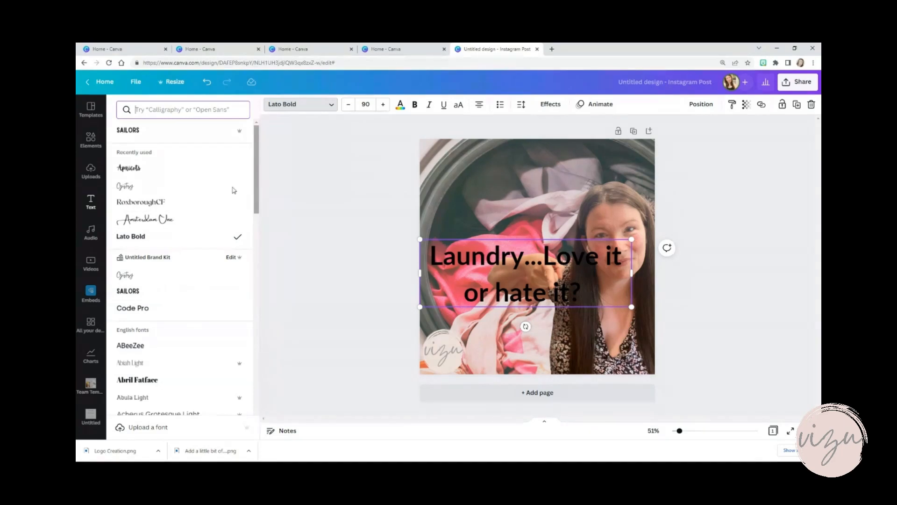
pyautogui.click(134, 205)
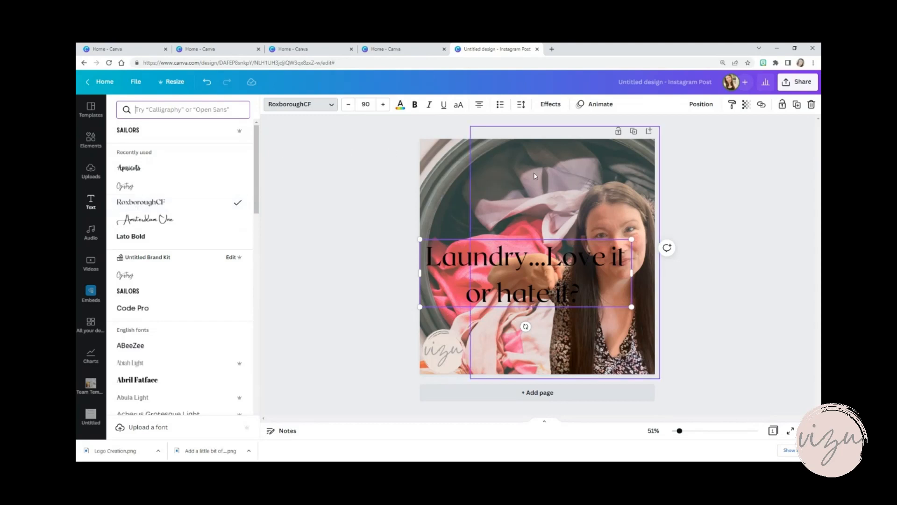
# Color the laundry text white and apply the Lift effect to it
pyautogui.click(401, 105)
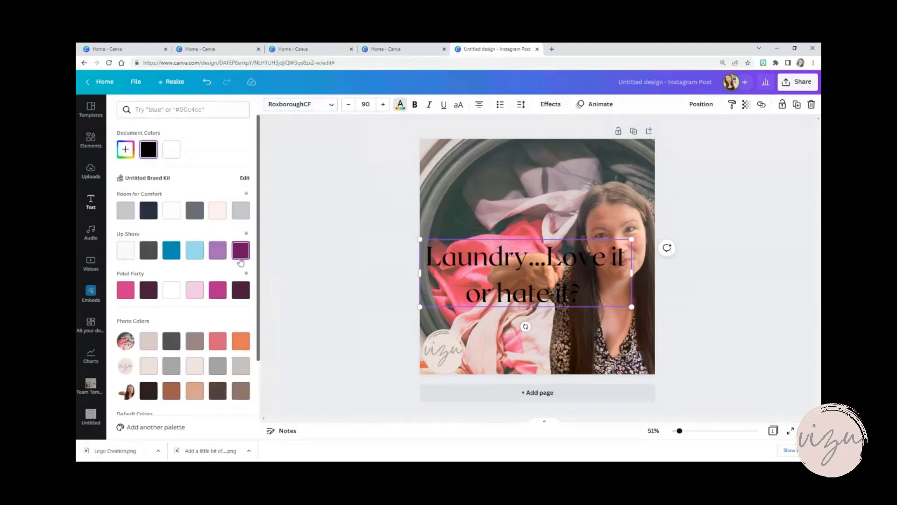
pyautogui.click(172, 152)
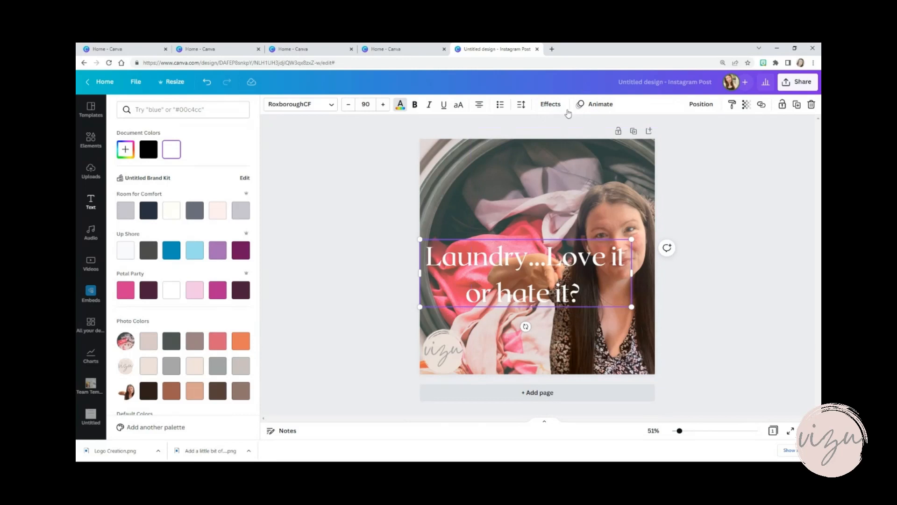
pyautogui.click(551, 105)
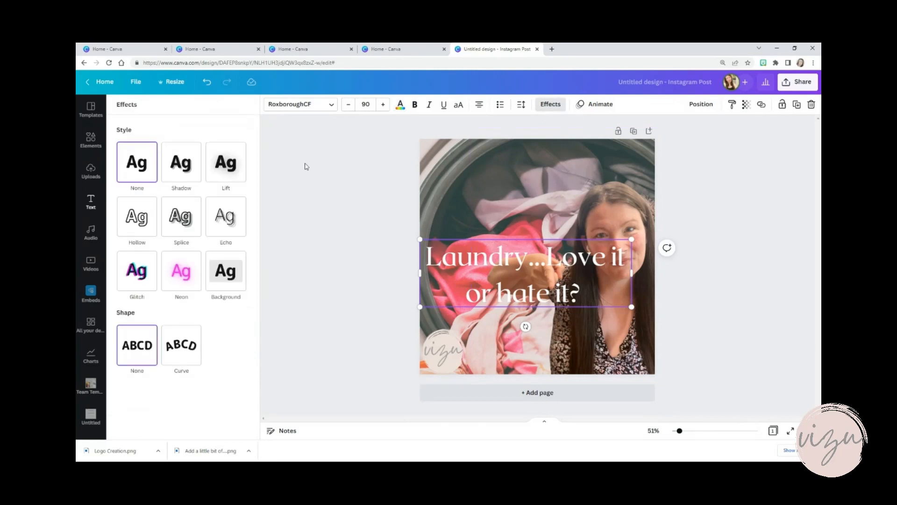
pyautogui.click(243, 173)
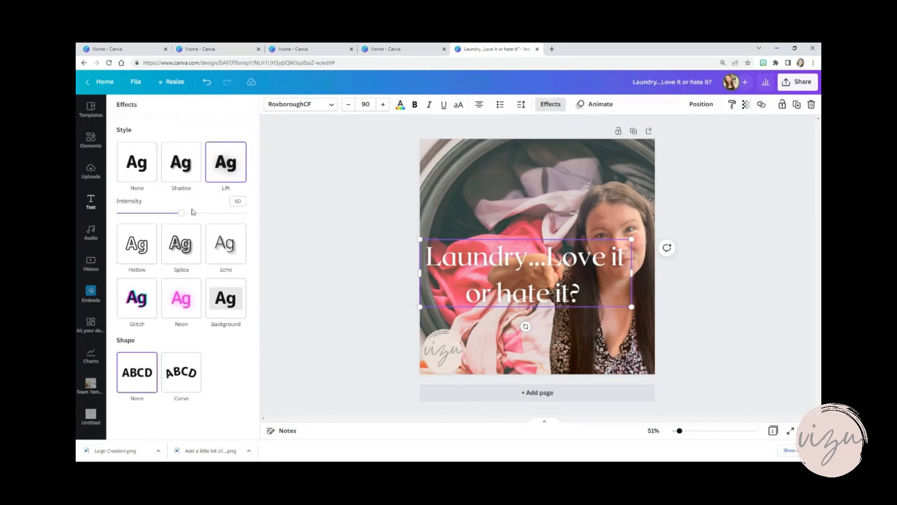
pyautogui.moveTo(212, 222); pyautogui.dragTo(249, 225)
pyautogui.click(349, 297)
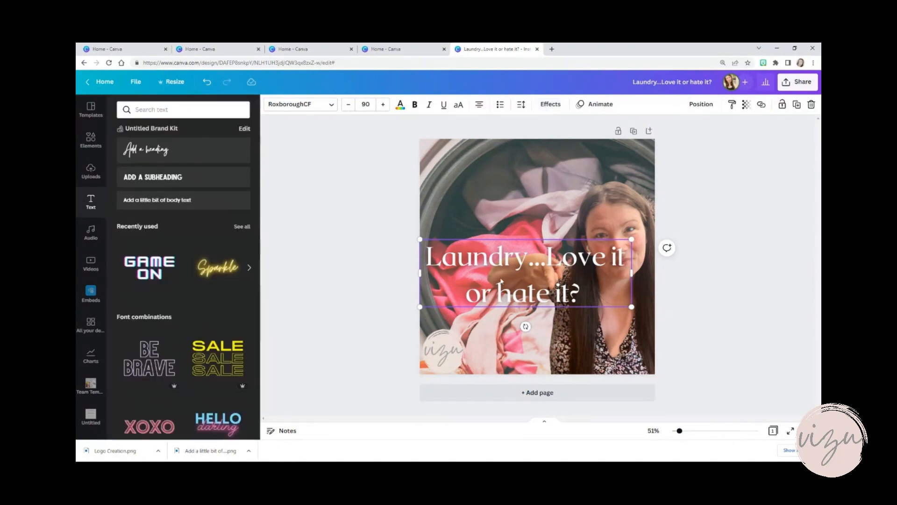
pyautogui.click(697, 246)
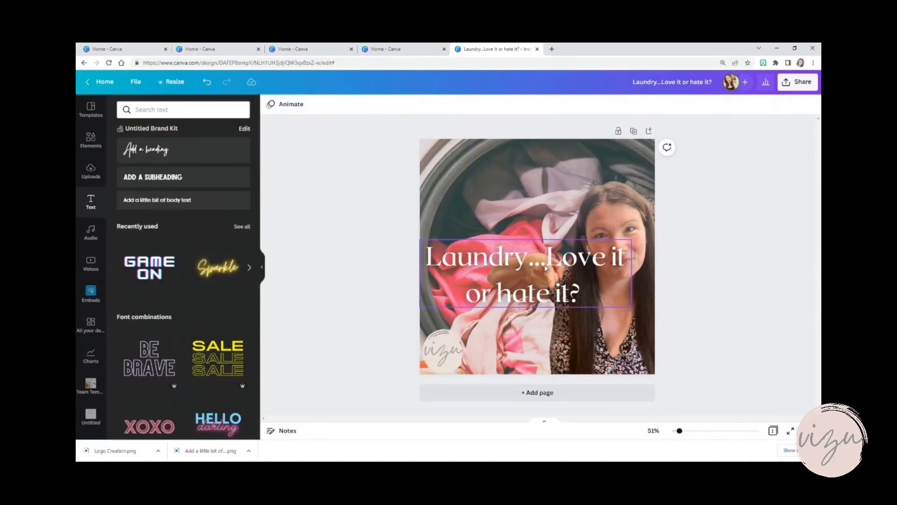
# Center the laundry text near the top of the page and break the line before "Love it or hate it?"
pyautogui.moveTo(547, 270); pyautogui.dragTo(560, 175)
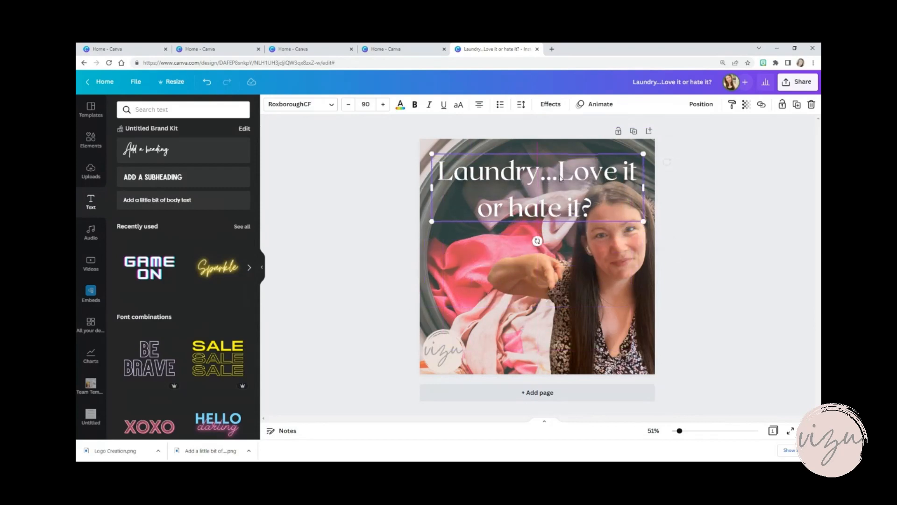
pyautogui.press('Return')
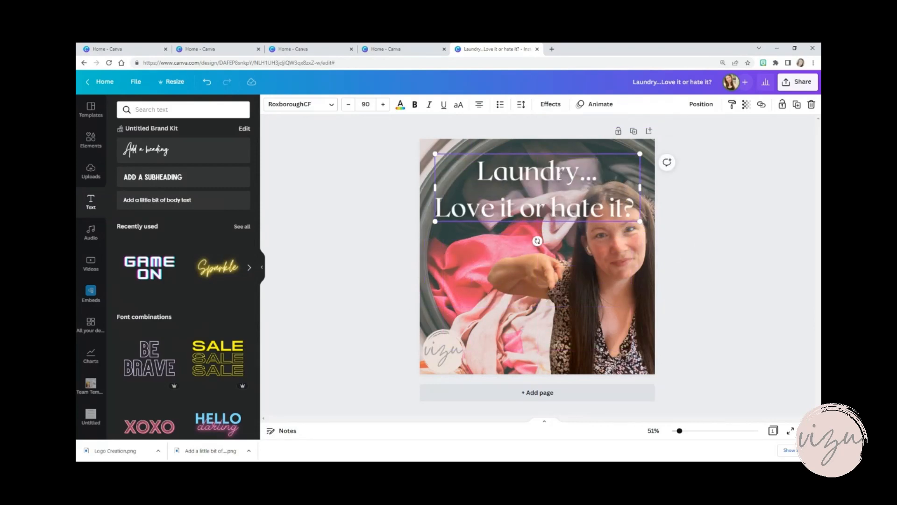
# Change the font of the line "Love it or hate it?" to Telegraf Bold
pyautogui.hotkey('shift', 'End')
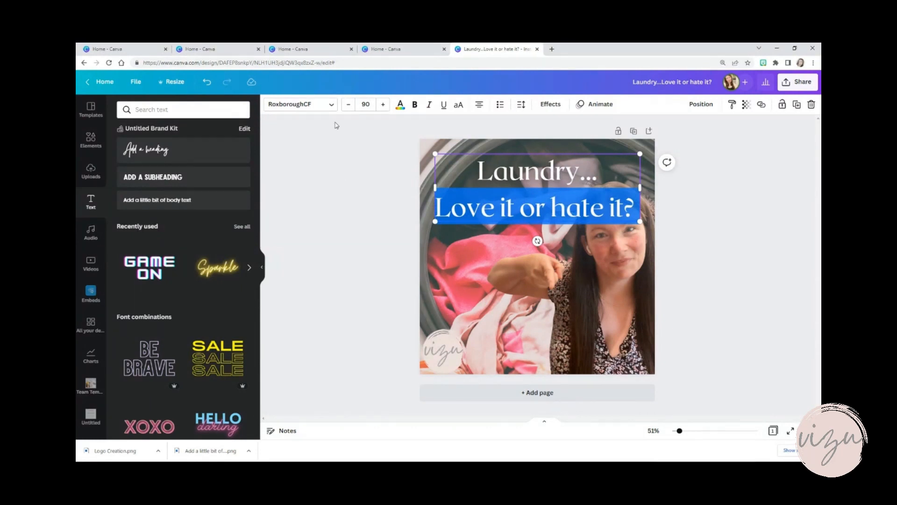
pyautogui.click(332, 105)
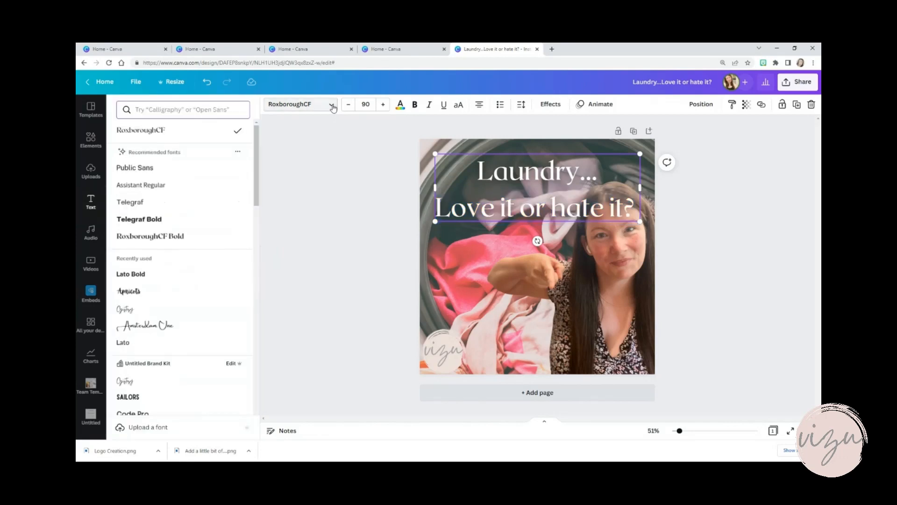
pyautogui.click(146, 220)
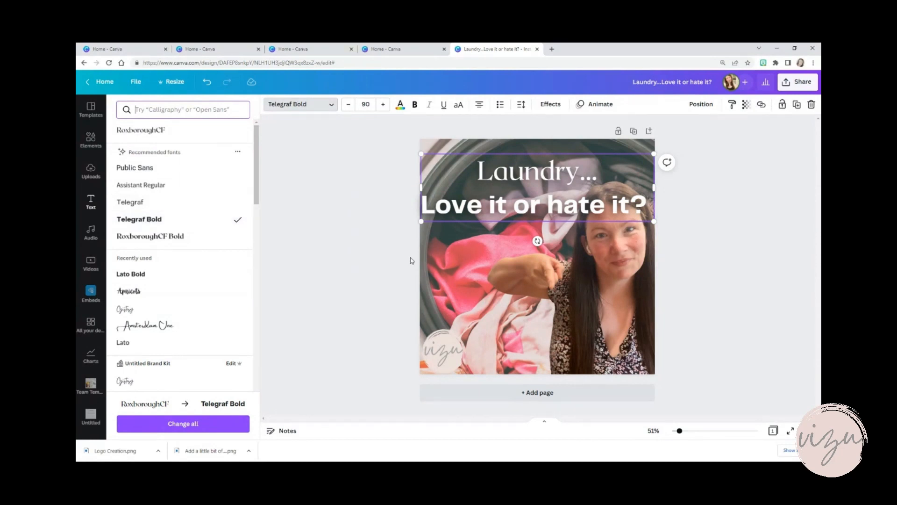
# Left-align both lines of the laundry heading
pyautogui.moveTo(477, 172); pyautogui.dragTo(508, 172)
pyautogui.moveTo(559, 203); pyautogui.dragTo(646, 220)
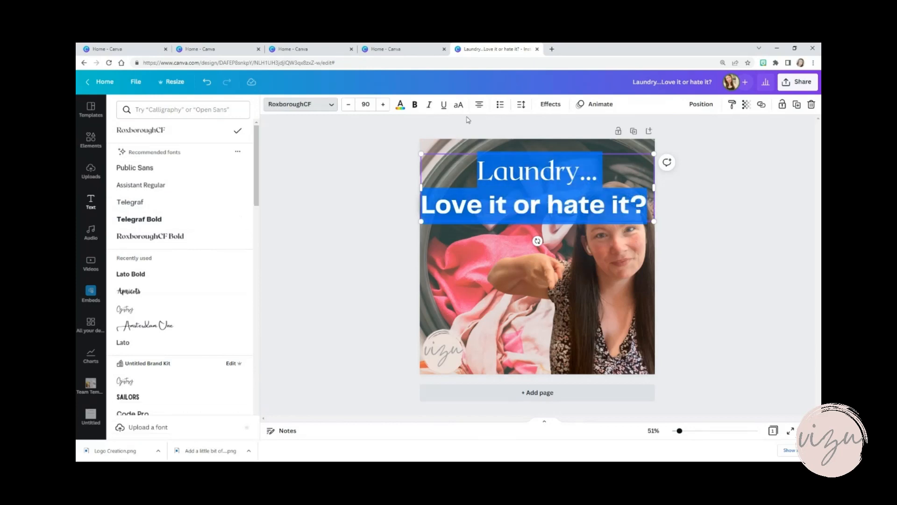
pyautogui.click(479, 108)
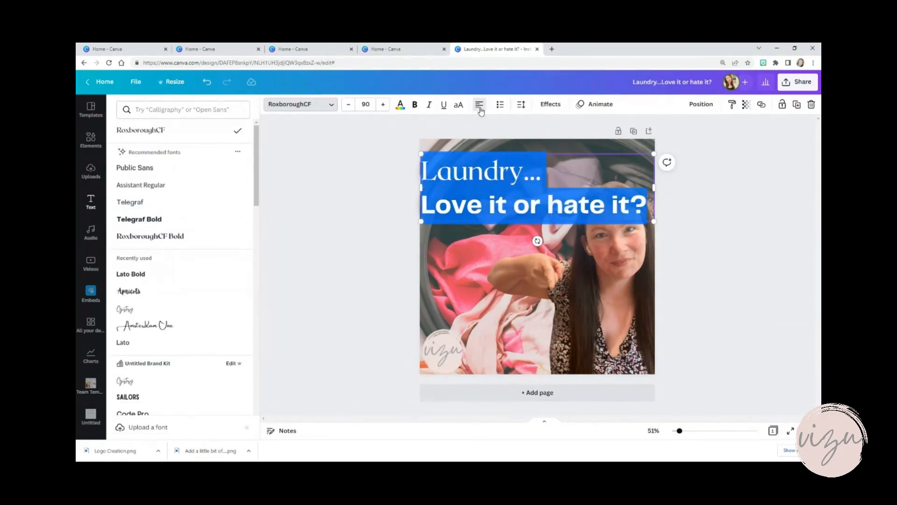
pyautogui.click(480, 109)
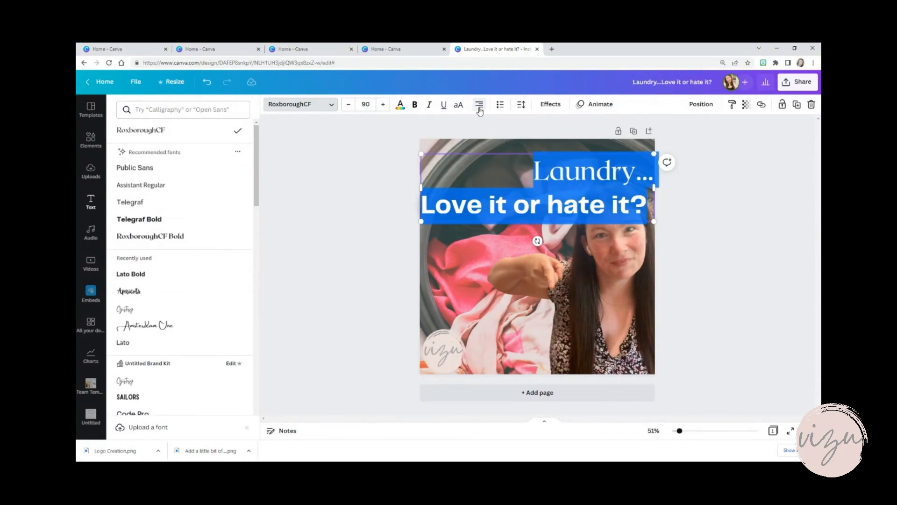
pyautogui.click(479, 109)
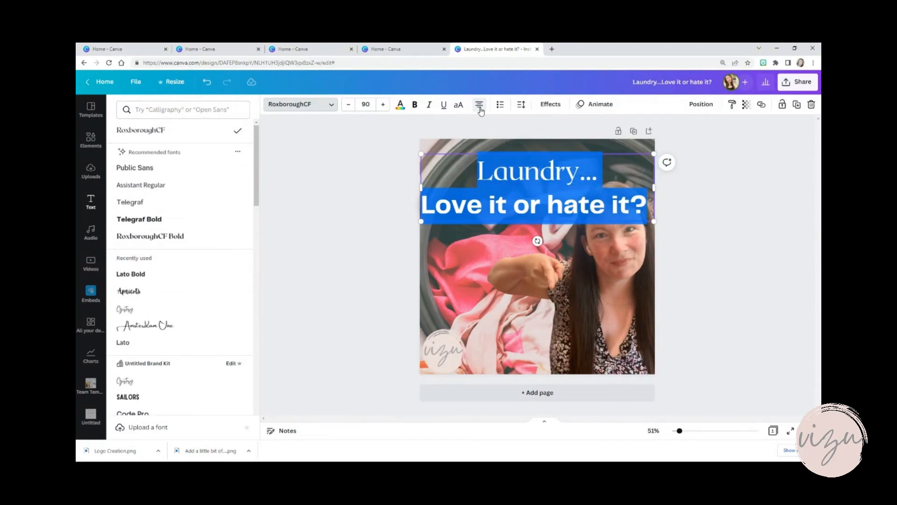
pyautogui.click(480, 109)
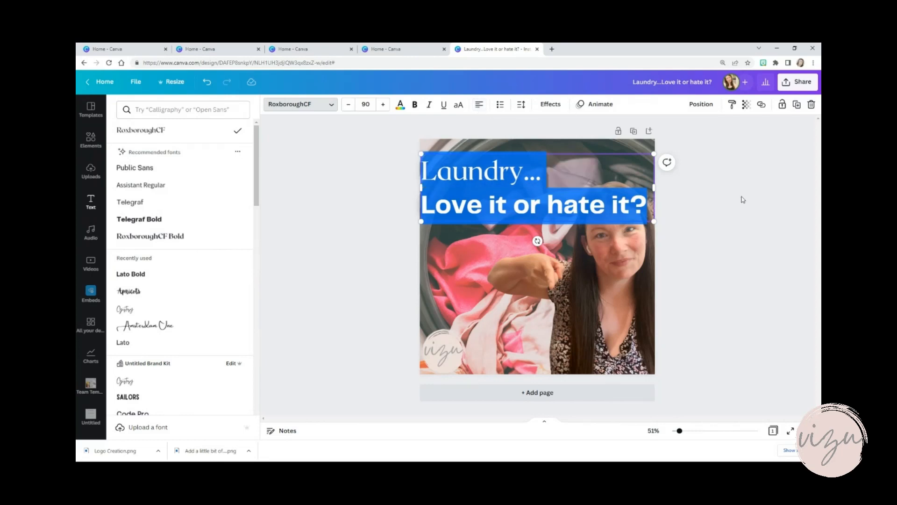
# Reduce the font size of the line "Love it or hate it?" to 62
pyautogui.click(582, 218)
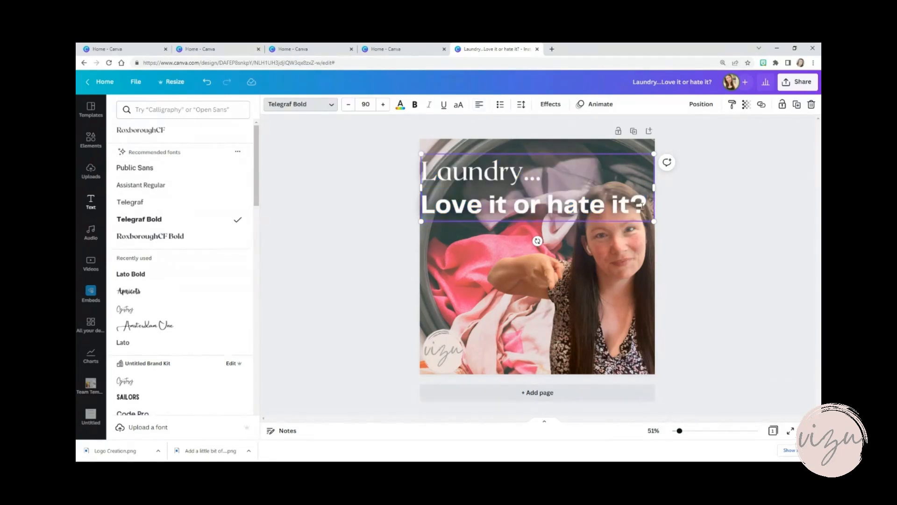
pyautogui.moveTo(644, 206); pyautogui.dragTo(423, 206)
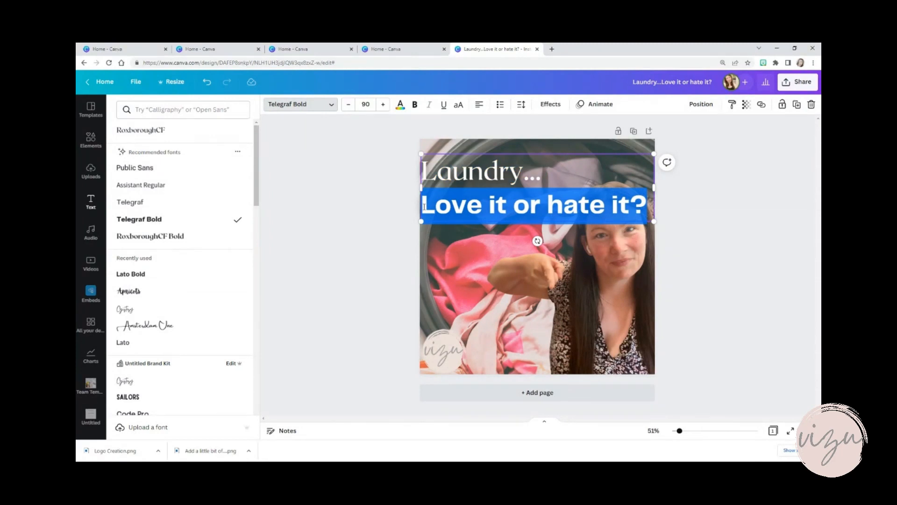
pyautogui.click(348, 104)
pyautogui.click(348, 105)
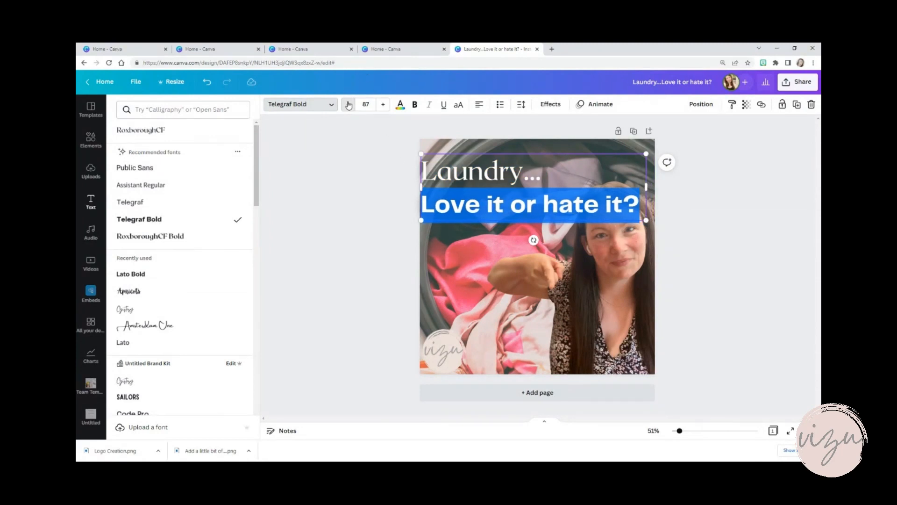
pyautogui.click(348, 105)
pyautogui.click(348, 104)
pyautogui.click(349, 104)
pyautogui.click(348, 104)
pyautogui.click(348, 104)
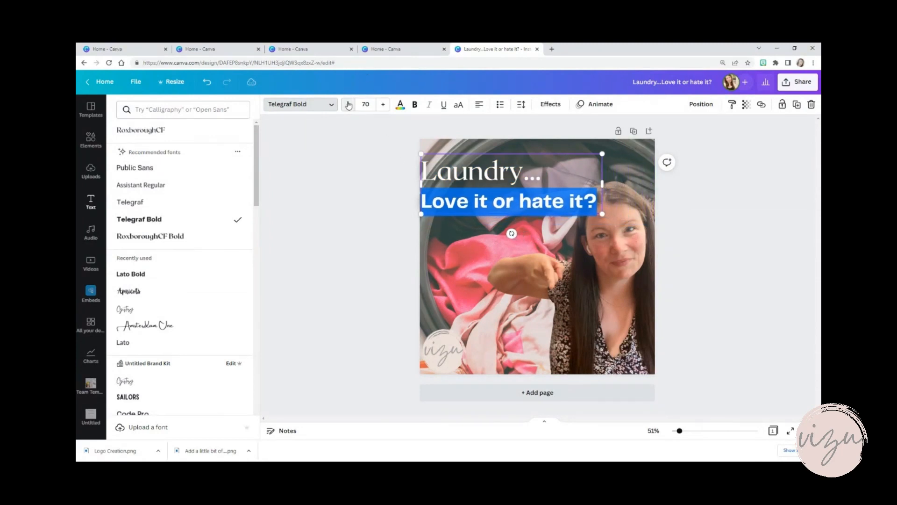
pyautogui.click(348, 104)
pyautogui.click(348, 104)
pyautogui.click(349, 105)
pyautogui.click(348, 104)
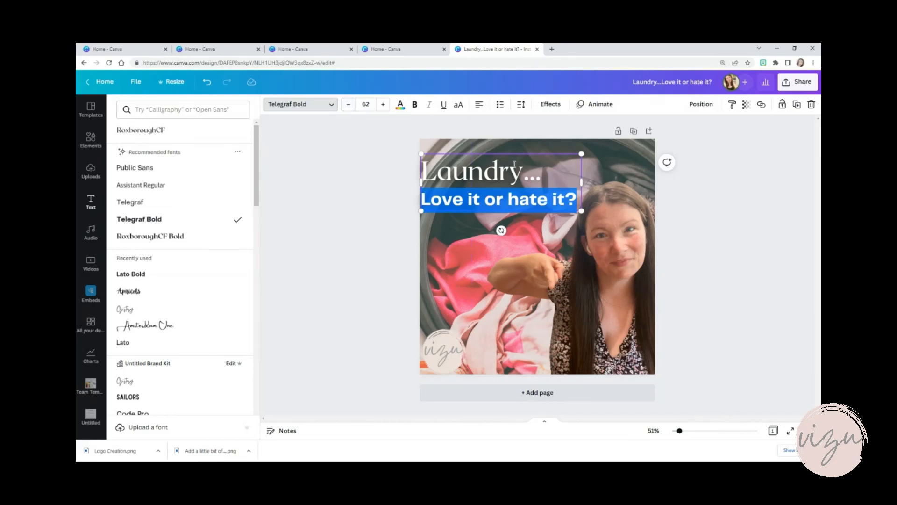
# Change the word "Laundry..." to uppercase and set its font to Lato Bold
pyautogui.click(548, 174)
pyautogui.moveTo(547, 174); pyautogui.dragTo(428, 178)
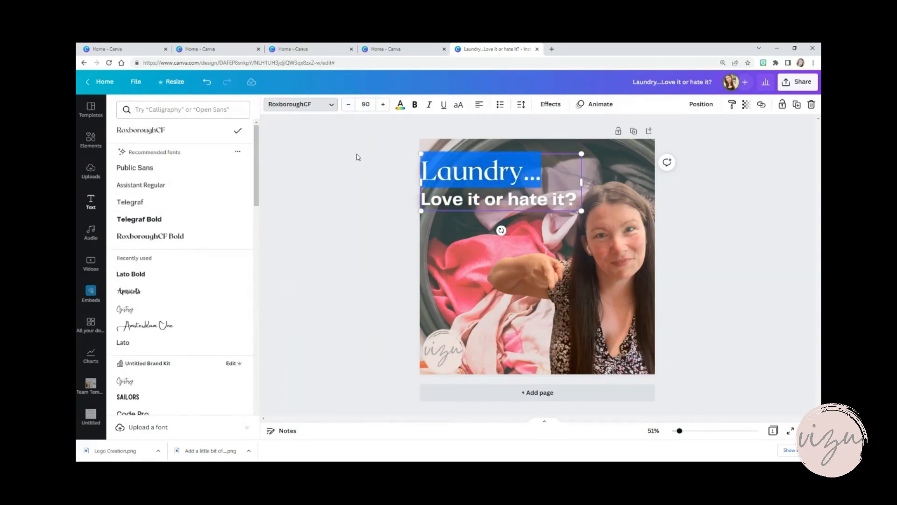
pyautogui.click(460, 105)
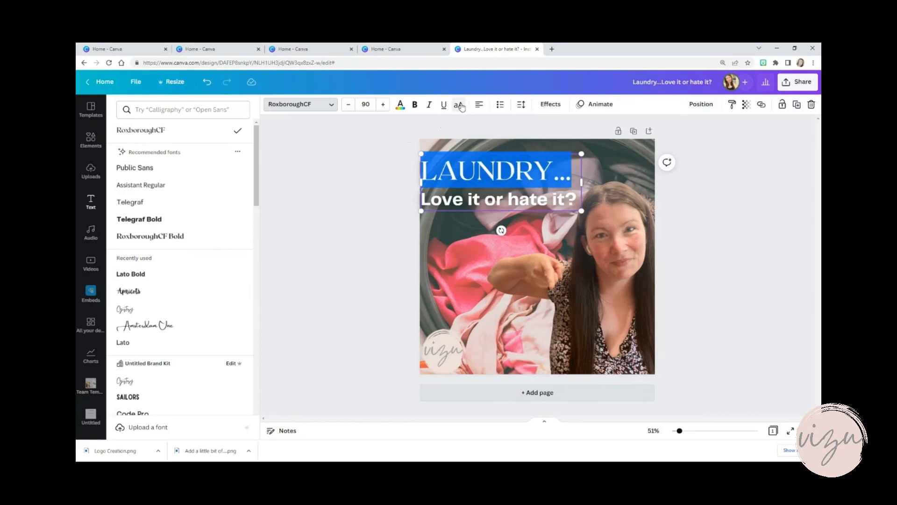
pyautogui.click(138, 275)
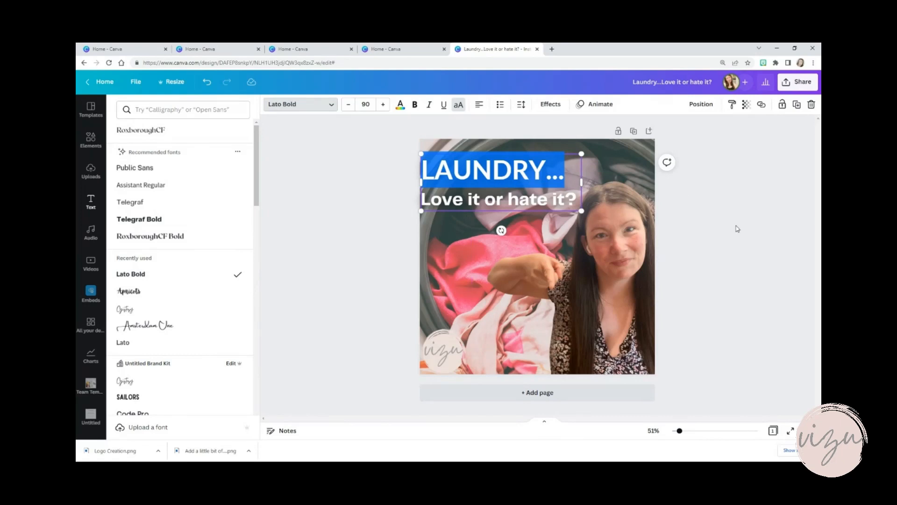
# Move the laundry heading slightly down and inward from the left edge of the page
pyautogui.click(707, 223)
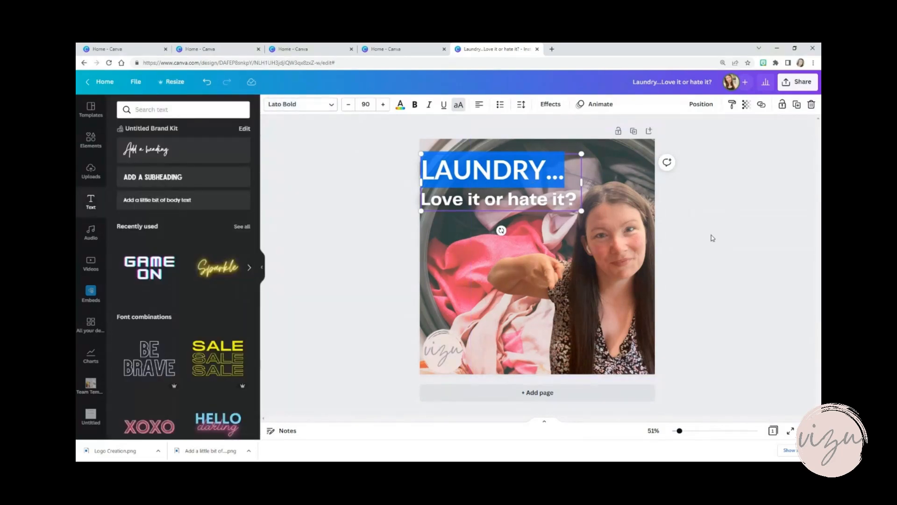
pyautogui.press('Escape')
pyautogui.moveTo(505, 176); pyautogui.dragTo(512, 182)
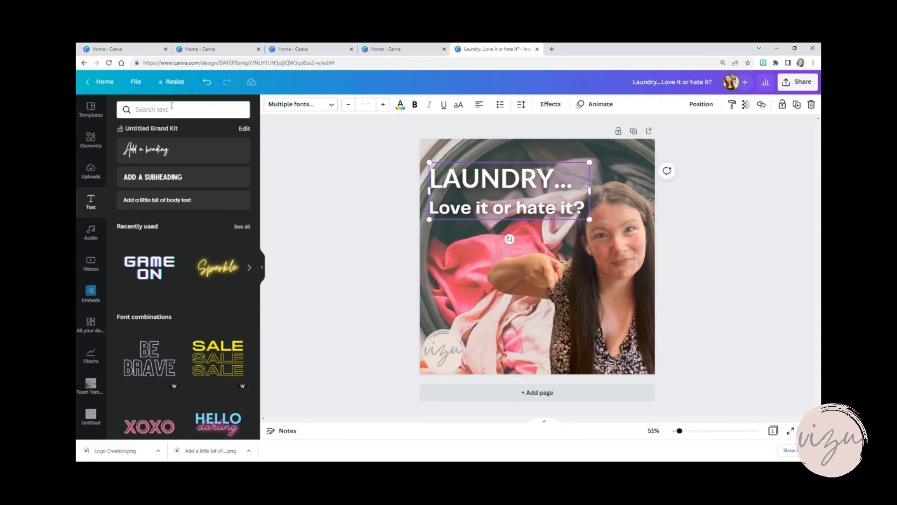
# Search the elements for "square" and add the plain solid square shape to the page
pyautogui.click(90, 141)
pyautogui.click(146, 110)
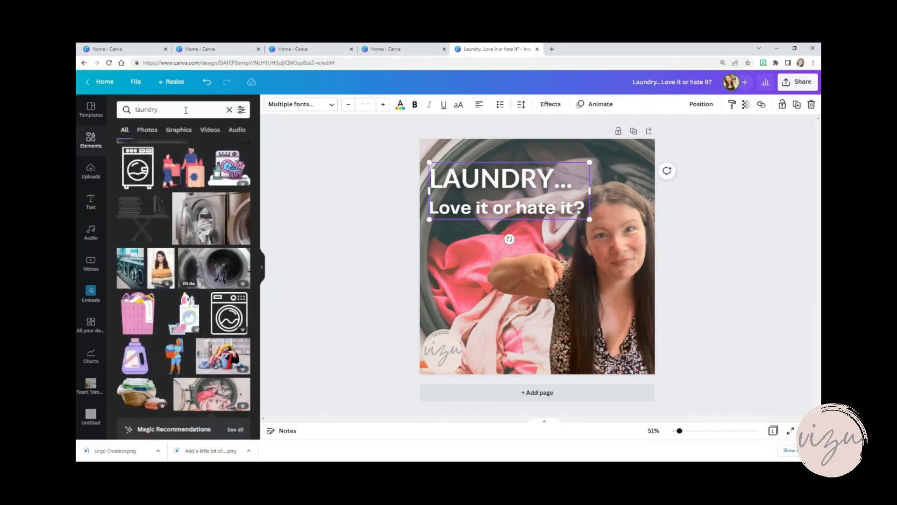
pyautogui.doubleClick(146, 109)
pyautogui.press('BackSpace')
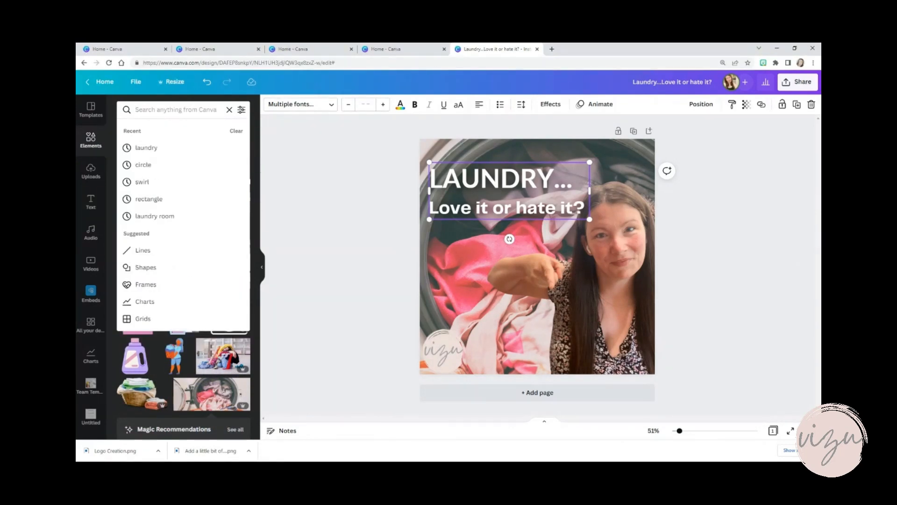
pyautogui.write('square')
pyautogui.press('Return')
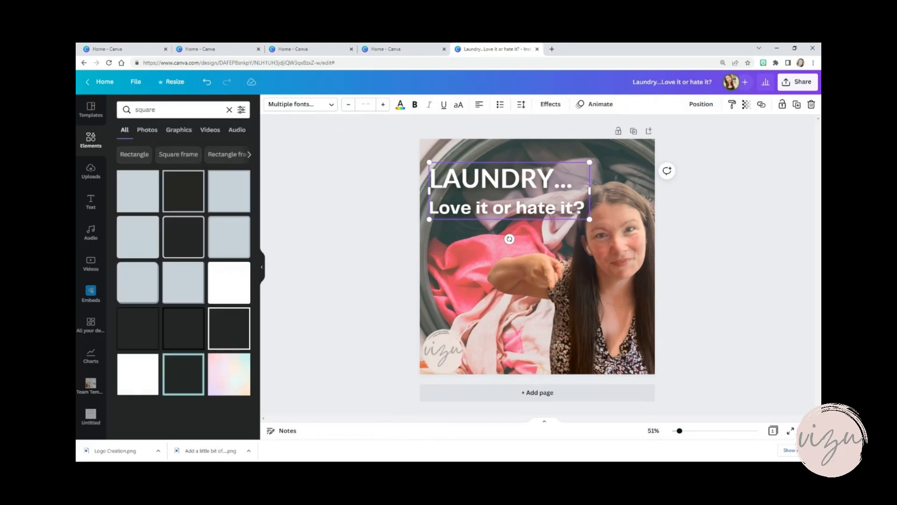
pyautogui.click(133, 200)
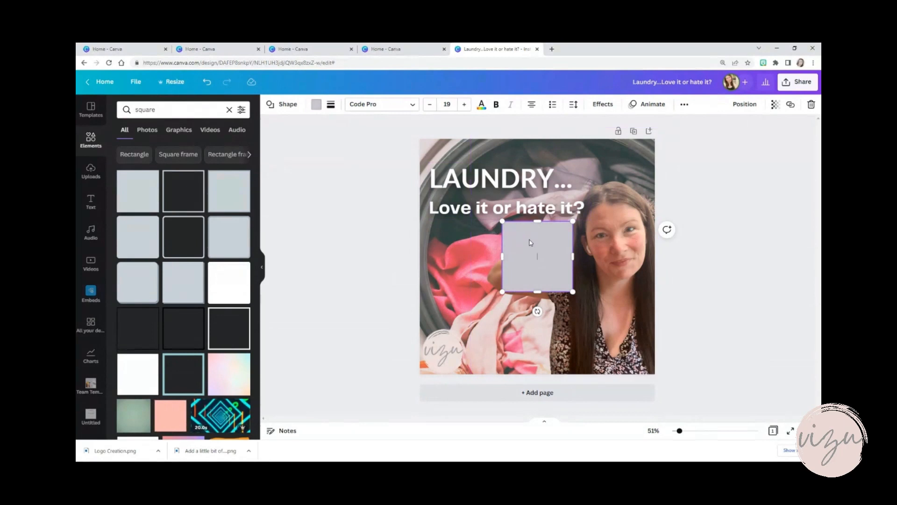
# Stretch the square into a banner behind the heading, running past the page's right edge, and send it backward behind the woman's cutout
pyautogui.moveTo(531, 243); pyautogui.dragTo(446, 180)
pyautogui.moveTo(490, 197); pyautogui.dragTo(701, 185)
pyautogui.moveTo(629, 187); pyautogui.dragTo(627, 179)
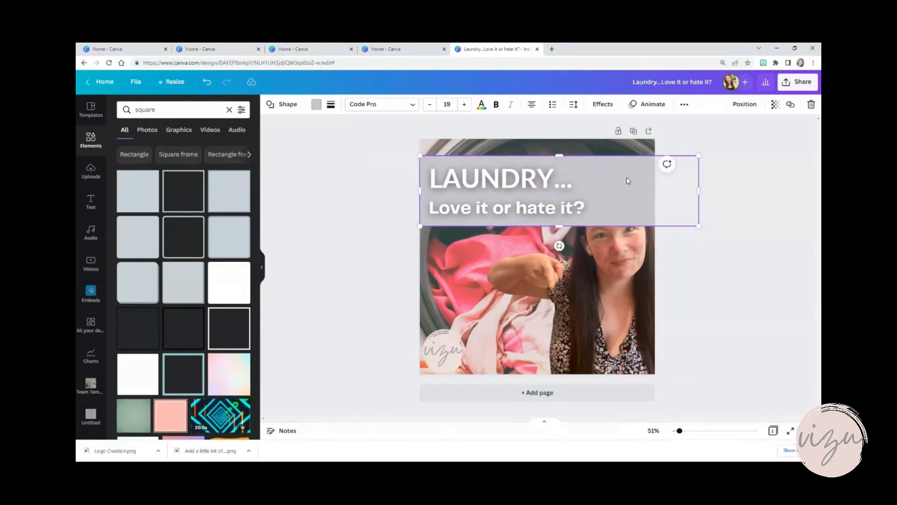
pyautogui.click(742, 104)
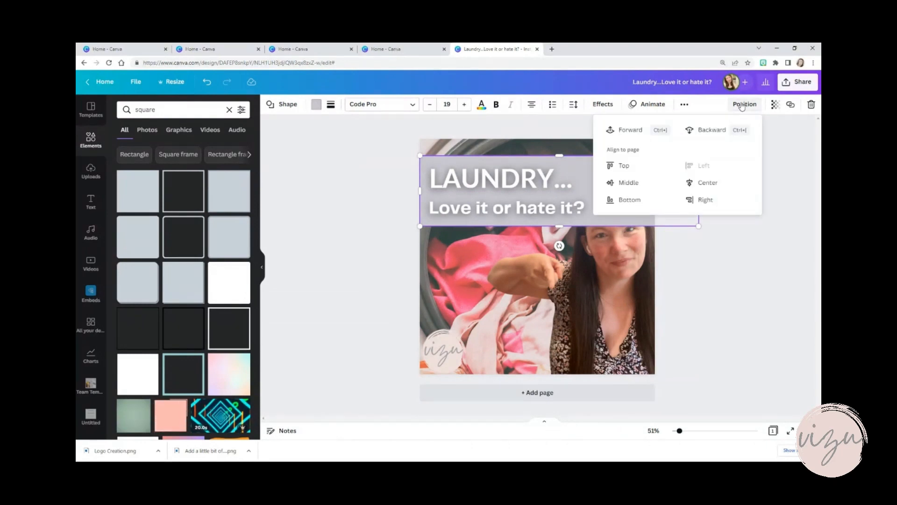
pyautogui.click(696, 130)
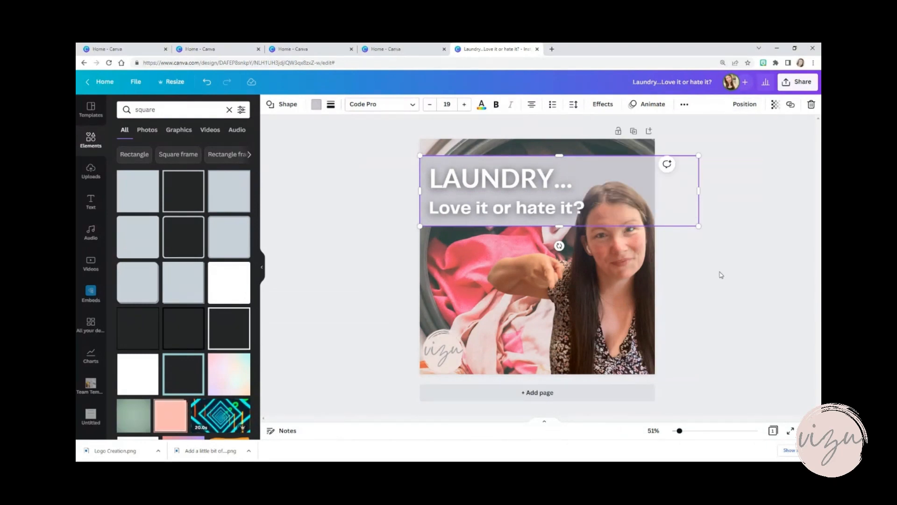